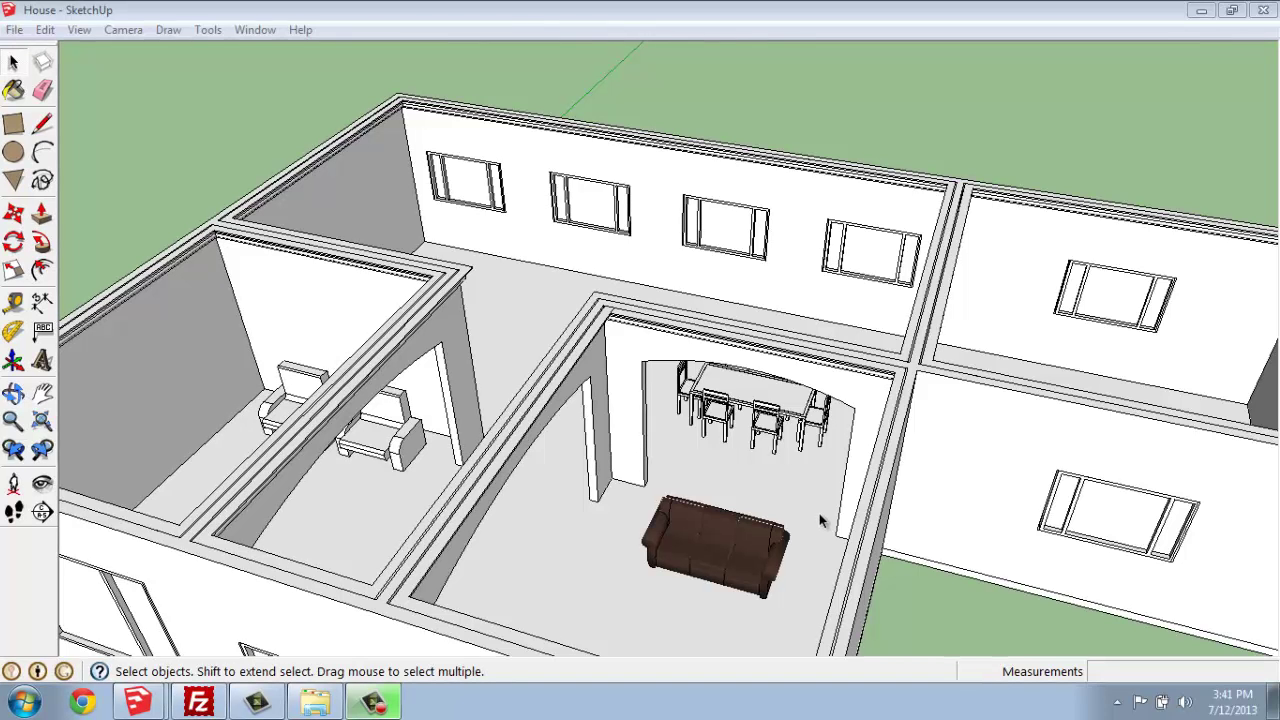
pyautogui.click(993, 176)
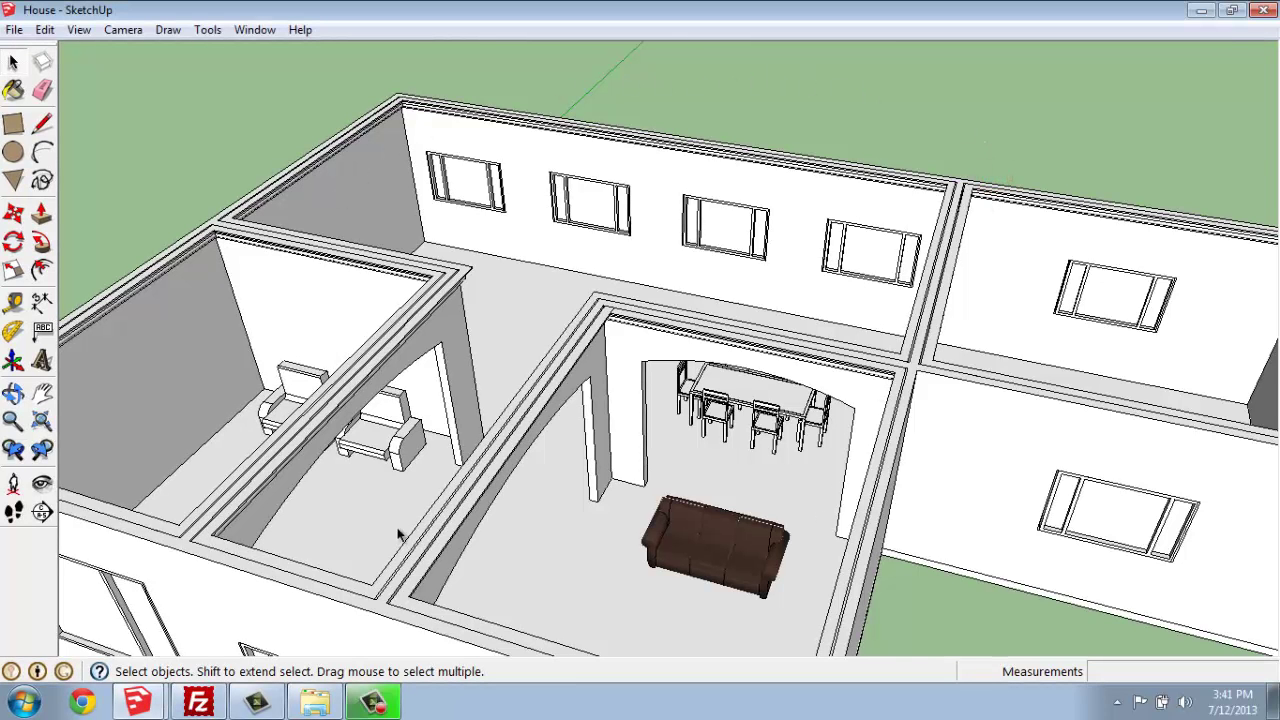
pyautogui.moveTo(779, 322); pyautogui.dragTo(886, 427, button='middle')
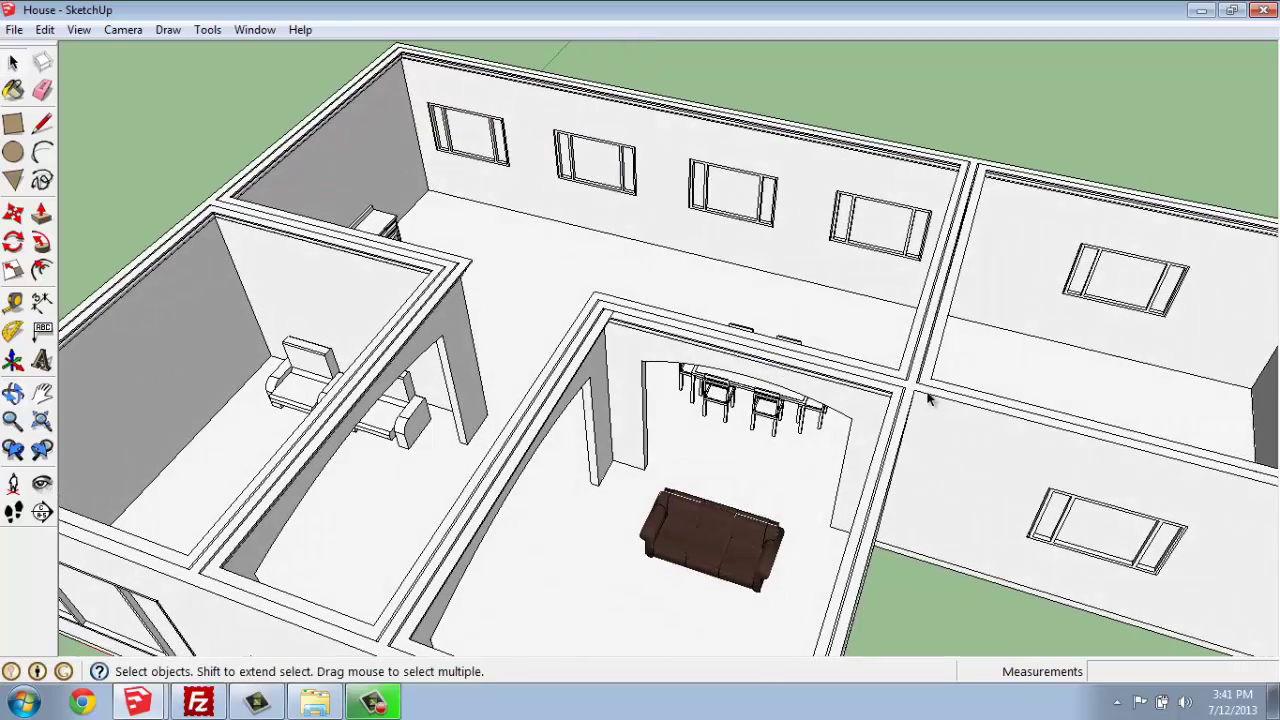
pyautogui.moveTo(968, 400); pyautogui.dragTo(520, 386, button='middle')
pyautogui.moveTo(990, 315); pyautogui.dragTo(767, 374, button='middle')
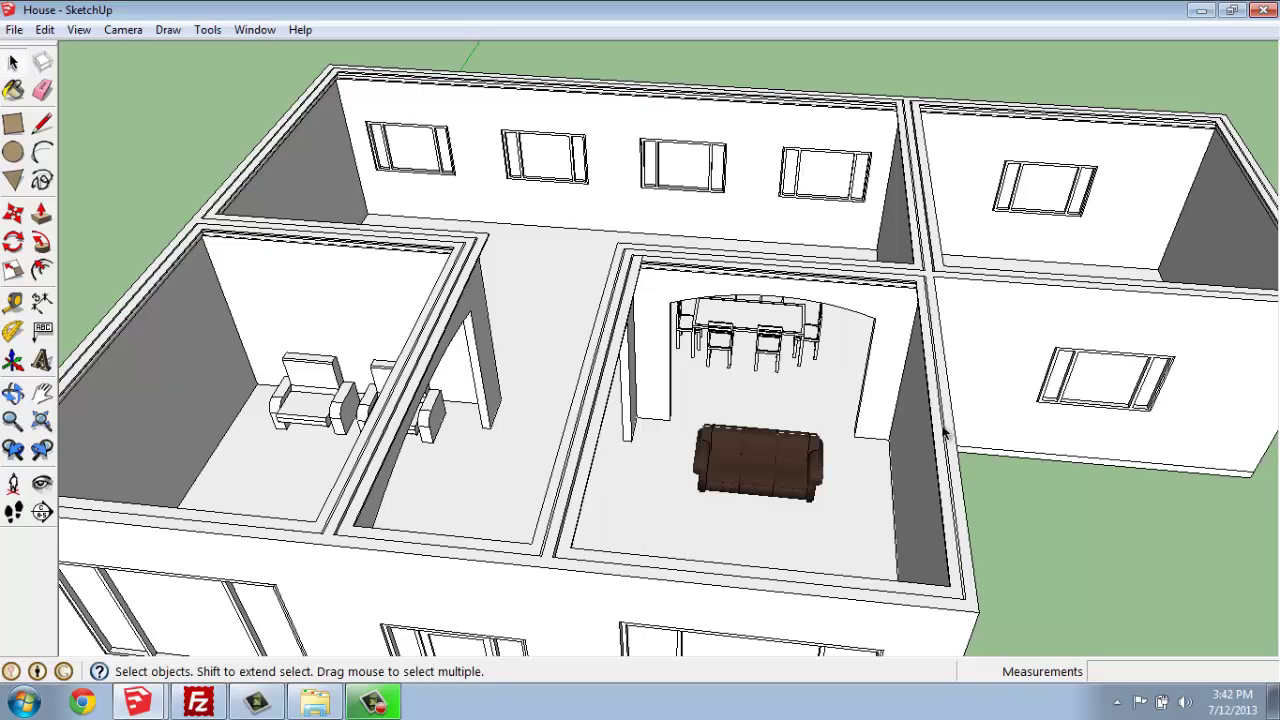
pyautogui.moveTo(944, 430); pyautogui.dragTo(850, 478, button='middle')
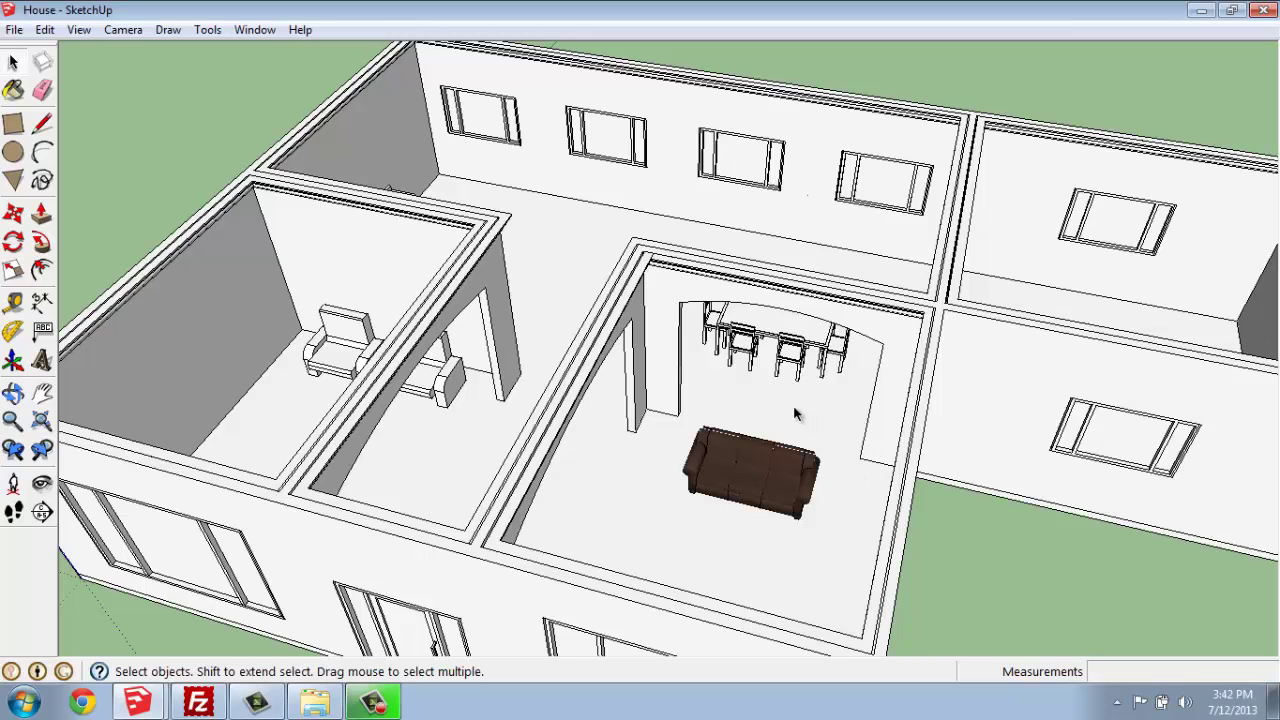
# Step: Display the scene manager clear of the house and save the current elevated house view as a new scene
pyautogui.click(256, 30)
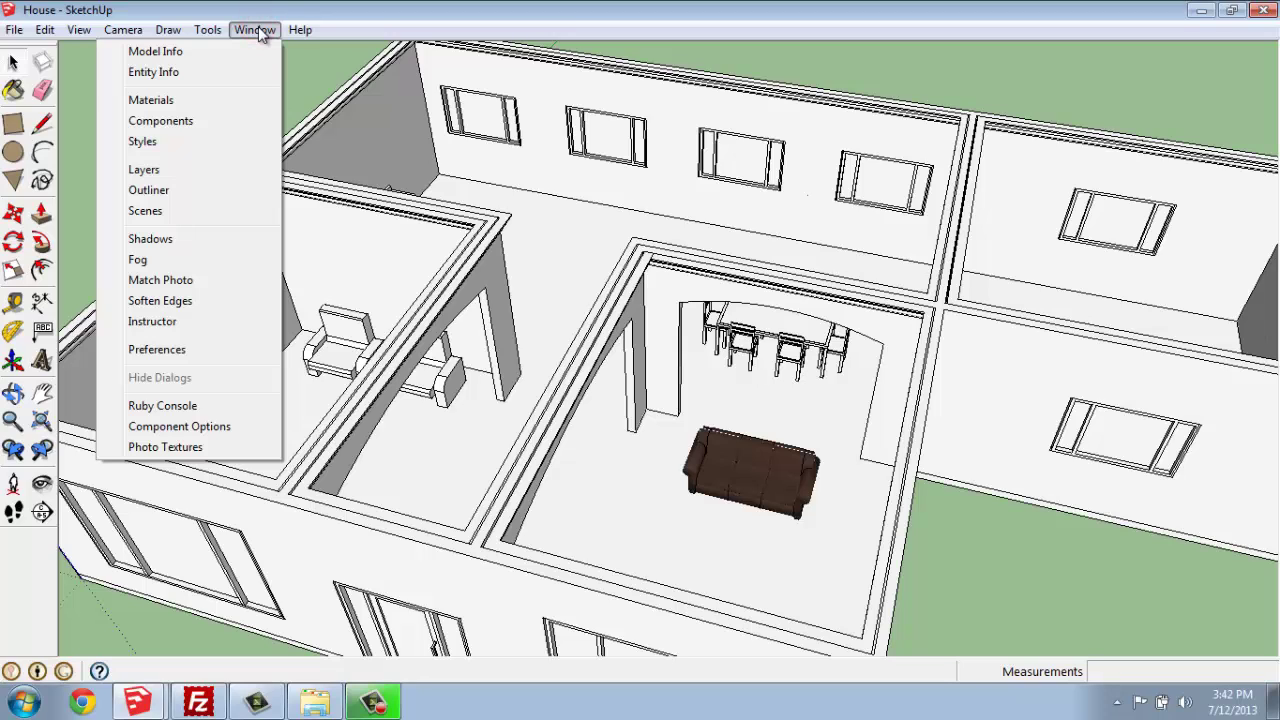
pyautogui.click(144, 211)
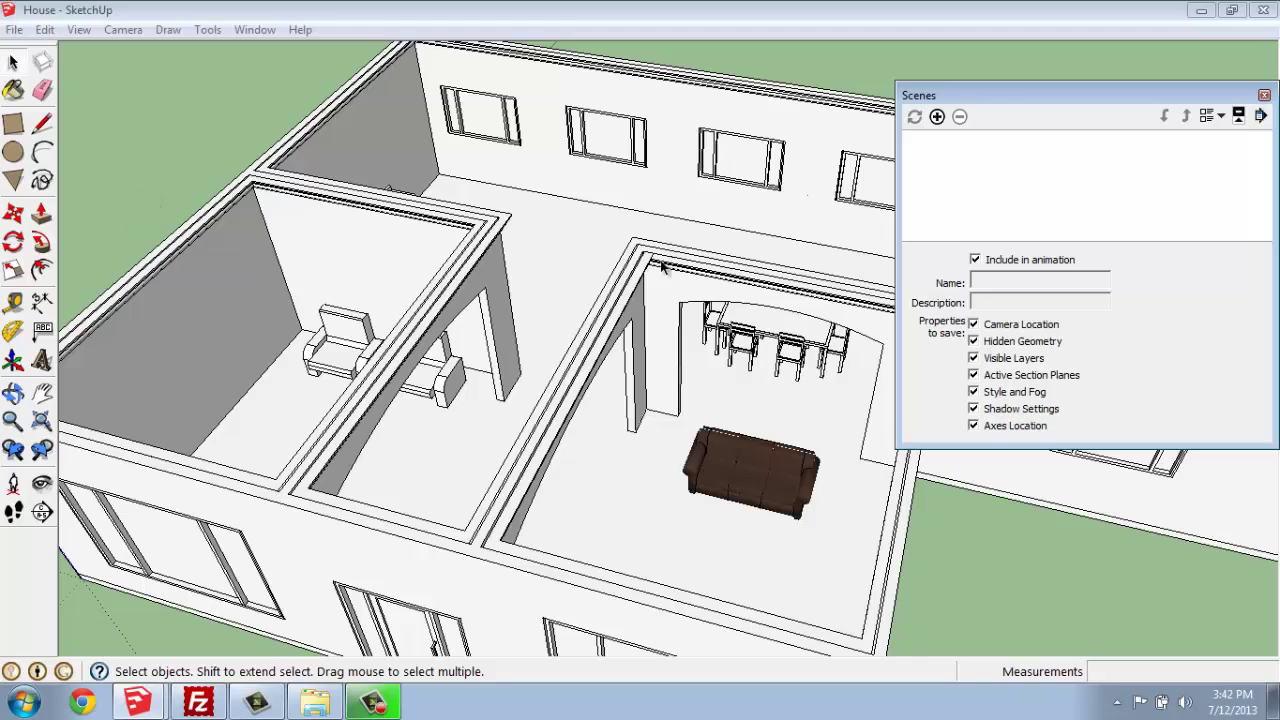
pyautogui.moveTo(995, 97); pyautogui.dragTo(911, 64)
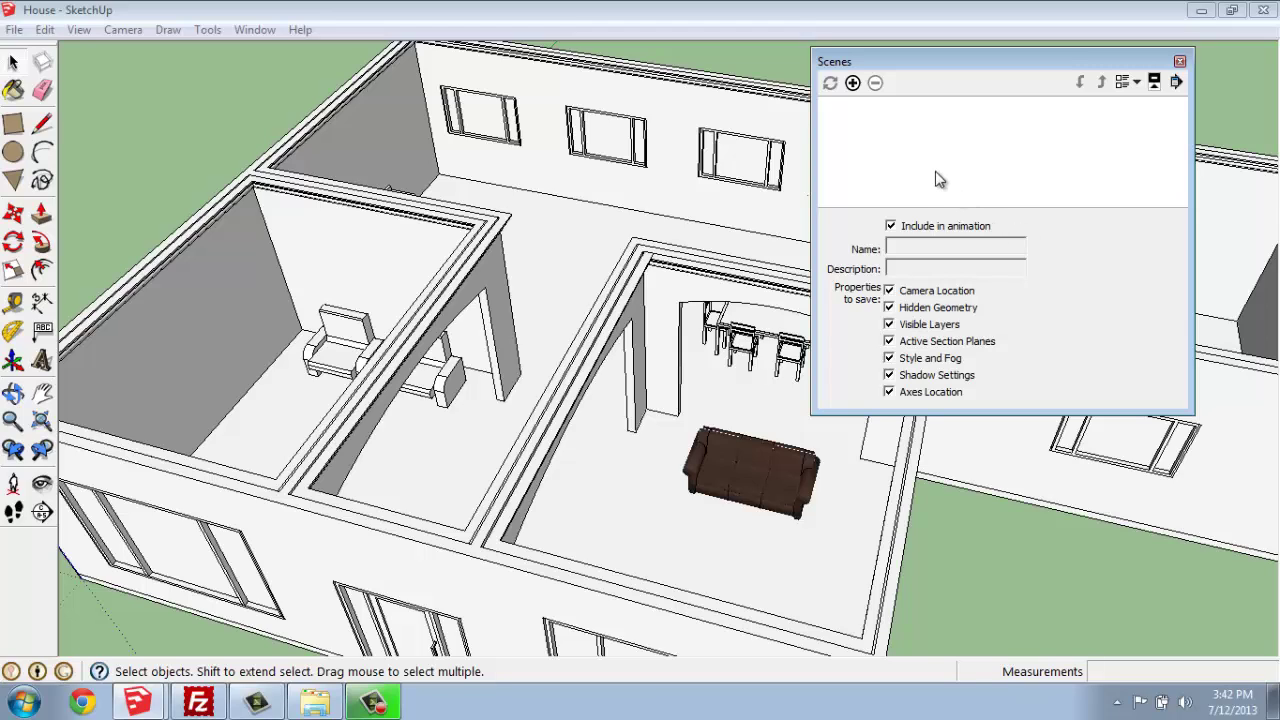
pyautogui.click(852, 84)
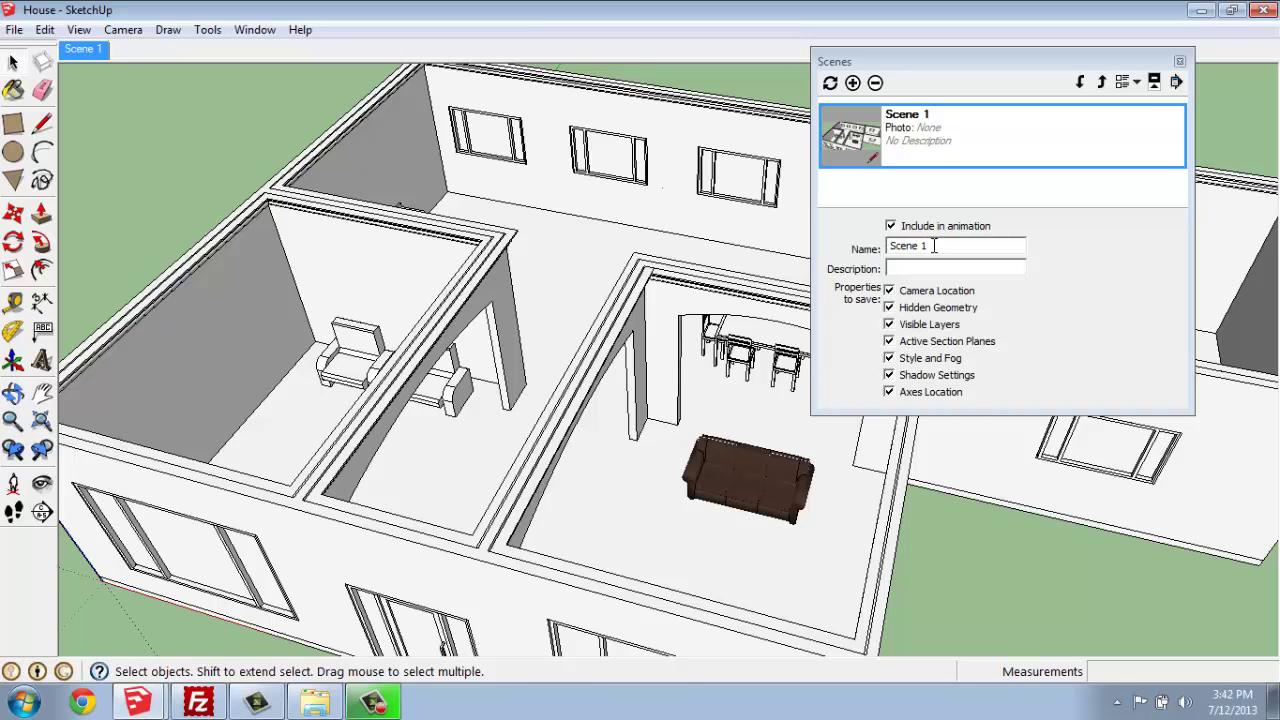
# Step: Rename the new scene to Overview
pyautogui.click(933, 246)
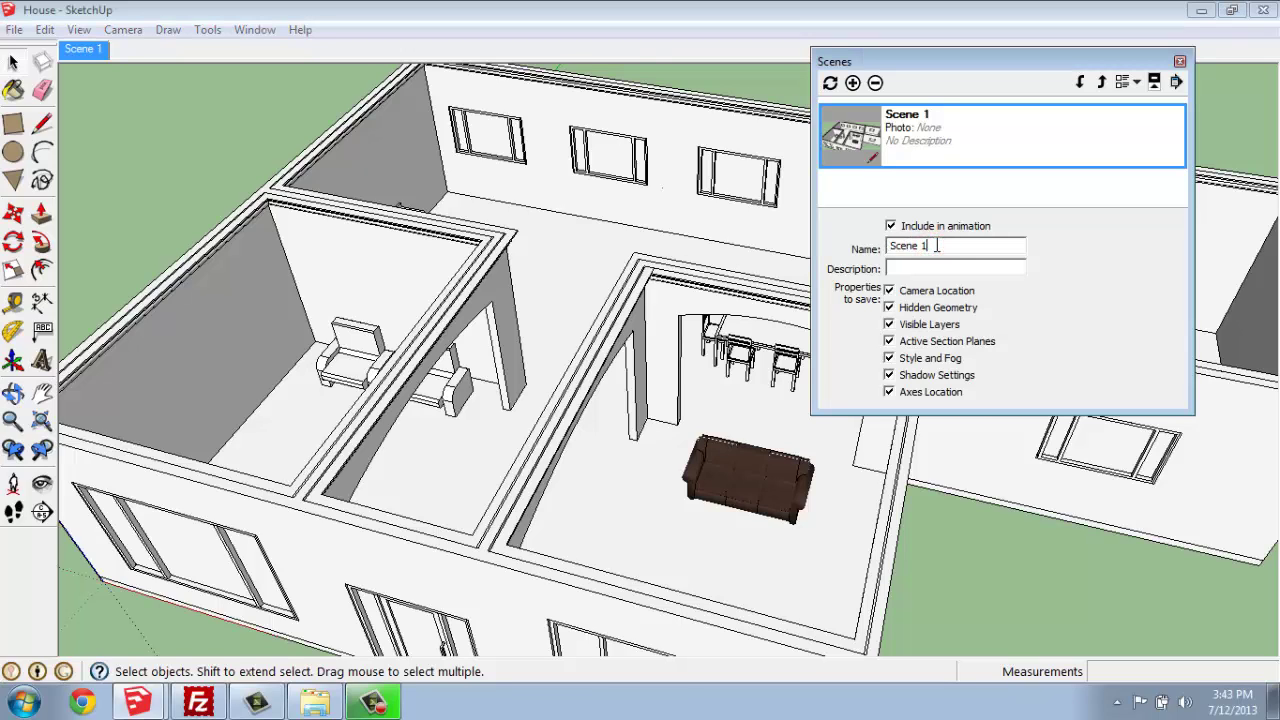
pyautogui.press('BackSpace')
pyautogui.press('BackSpace')
pyautogui.press('BackSpace')
pyautogui.press('BackSpace')
pyautogui.press('BackSpace')
pyautogui.write('Ove')
pyautogui.click(1053, 322)
pyautogui.click(902, 230)
# Step: Add a second scene from the same view and switch between it and Overview
pyautogui.click(853, 83)
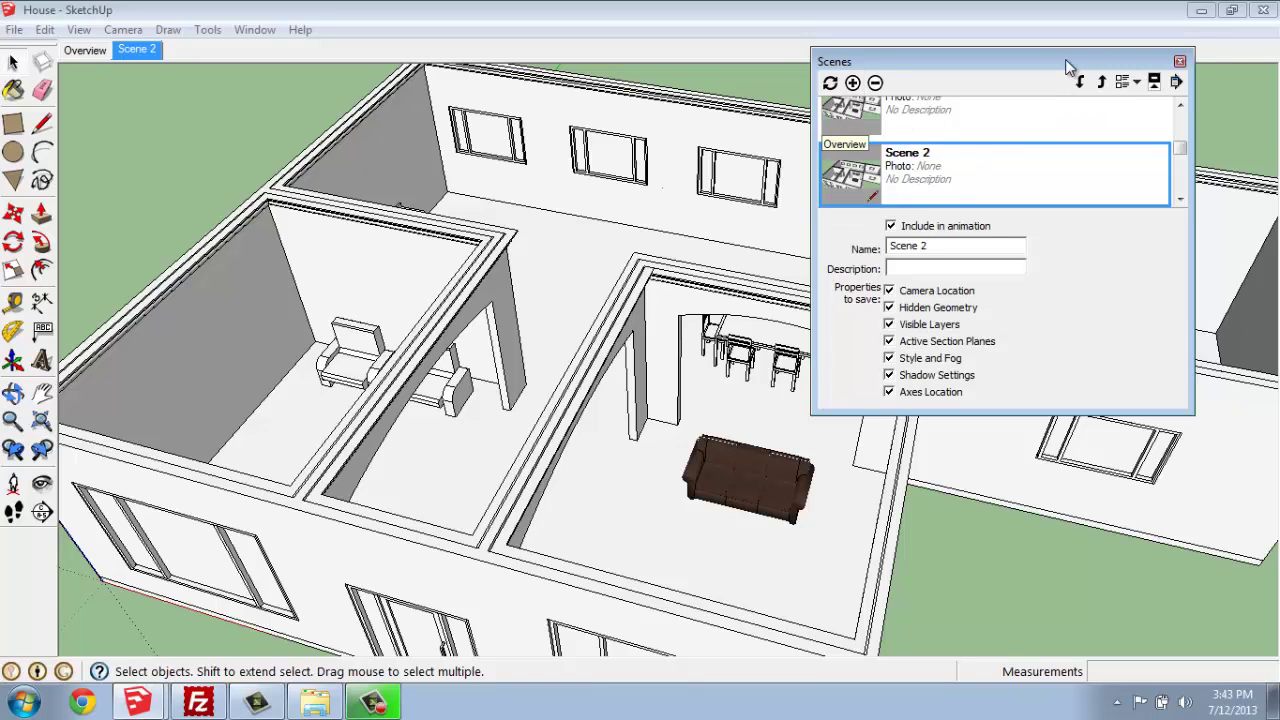
pyautogui.moveTo(1065, 59); pyautogui.dragTo(1103, 48)
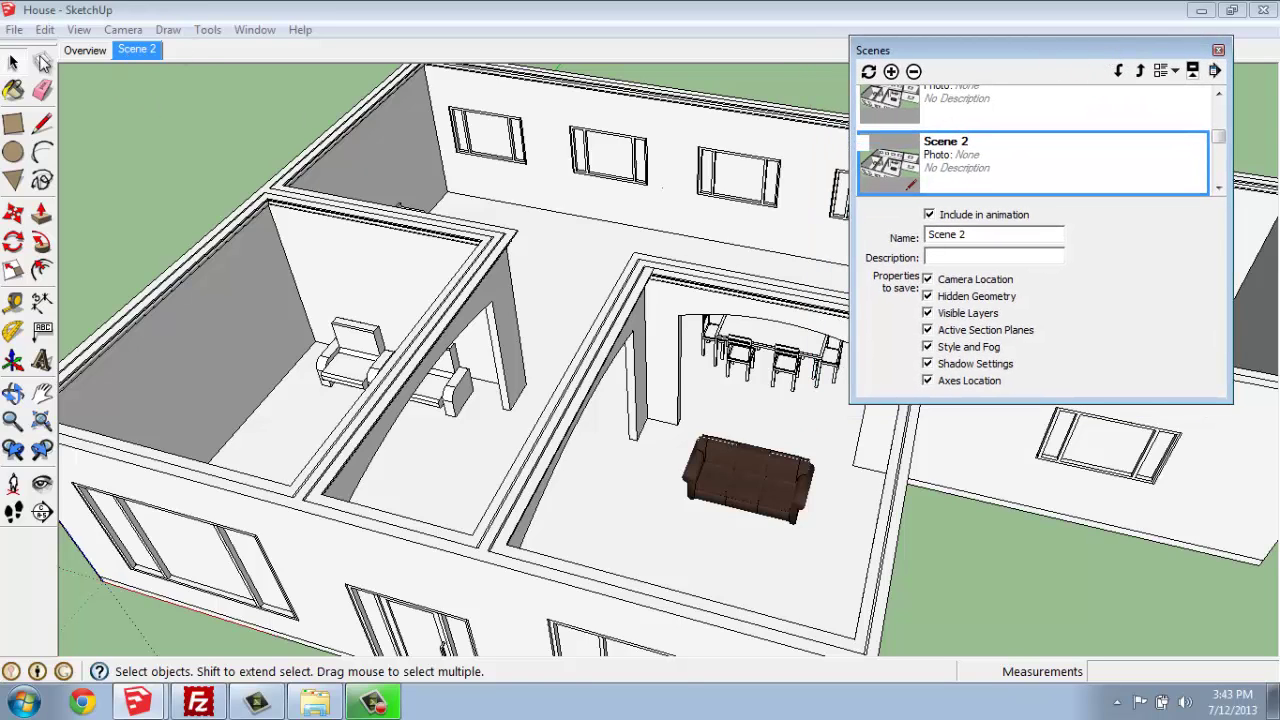
pyautogui.click(99, 52)
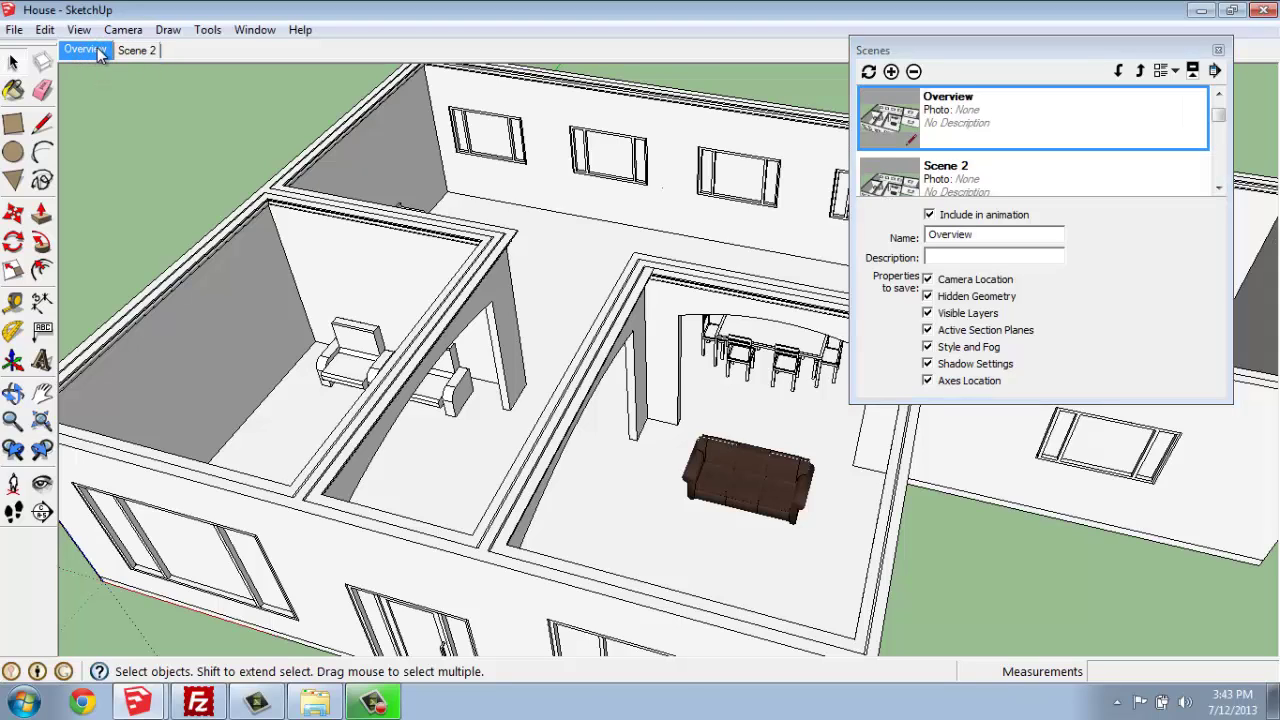
pyautogui.click(144, 53)
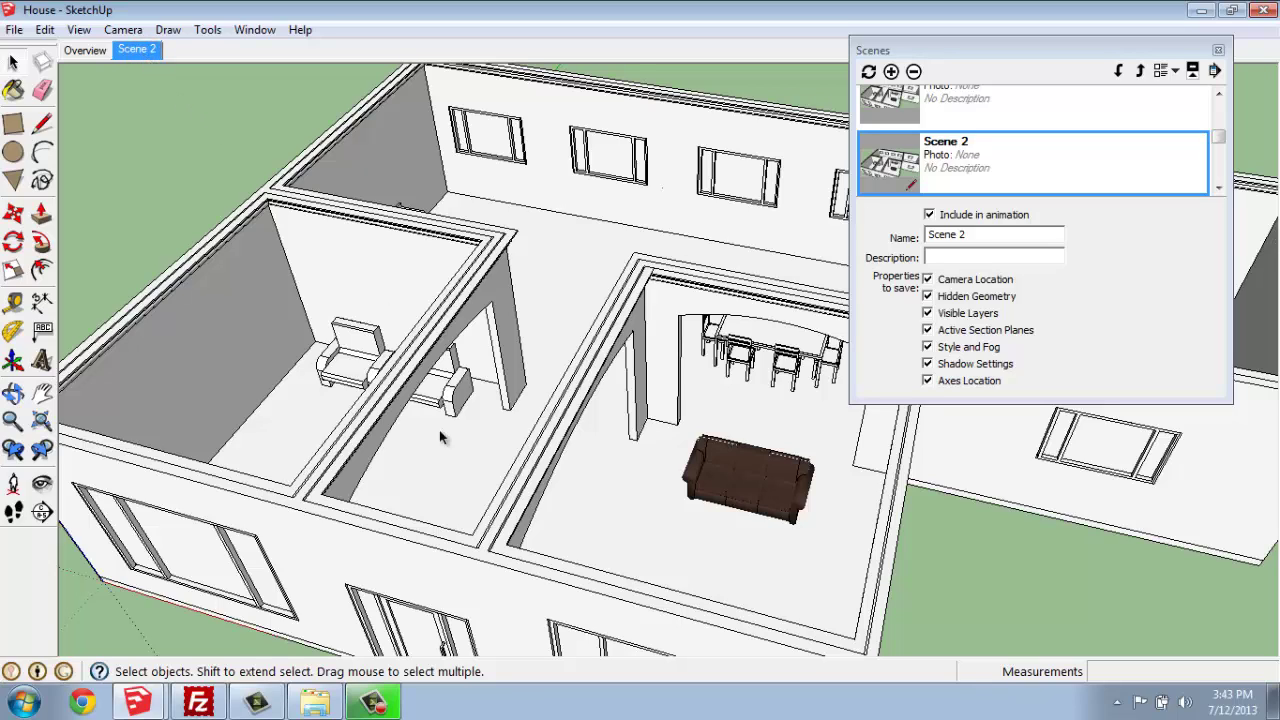
# Step: Orbit to the back of the house without saving the view, and recall Overview and Scene 2 to compare their cameras
pyautogui.moveTo(1120, 466); pyautogui.dragTo(330, 450, button='middle')
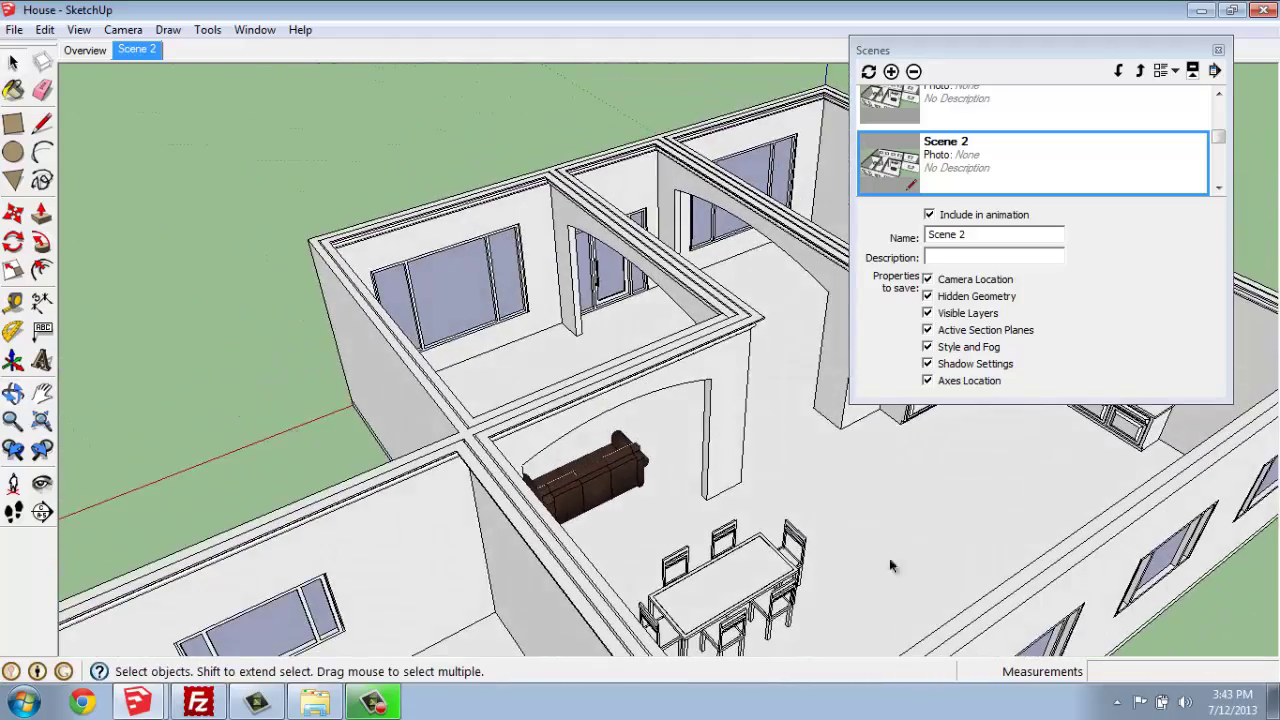
pyautogui.moveTo(450, 480); pyautogui.dragTo(763, 515, button='middle')
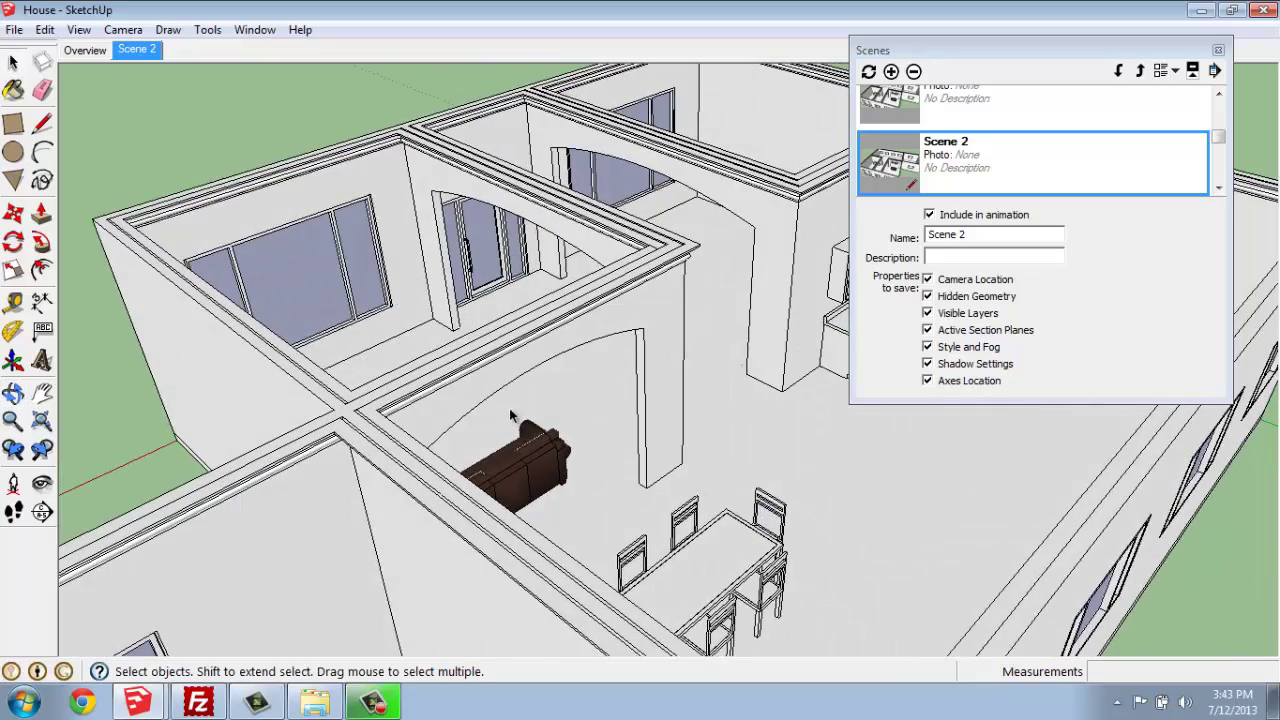
pyautogui.moveTo(713, 209); pyautogui.dragTo(721, 261, button='middle')
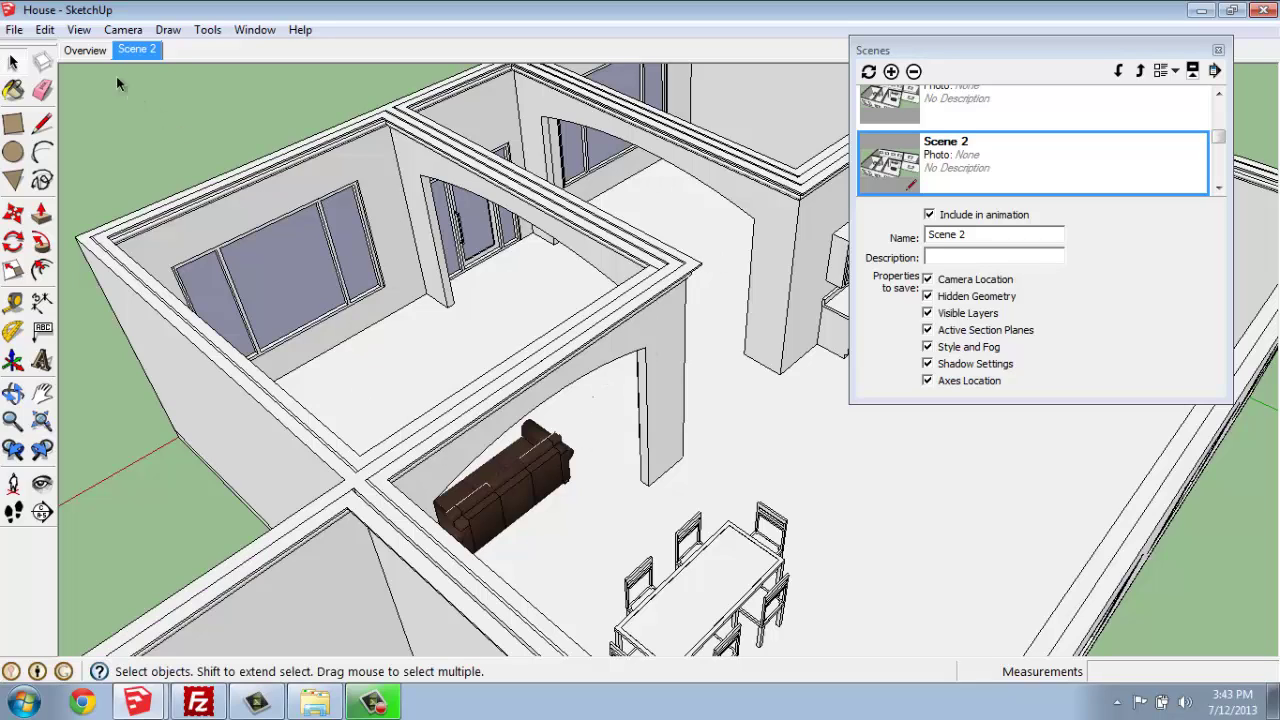
pyautogui.click(91, 54)
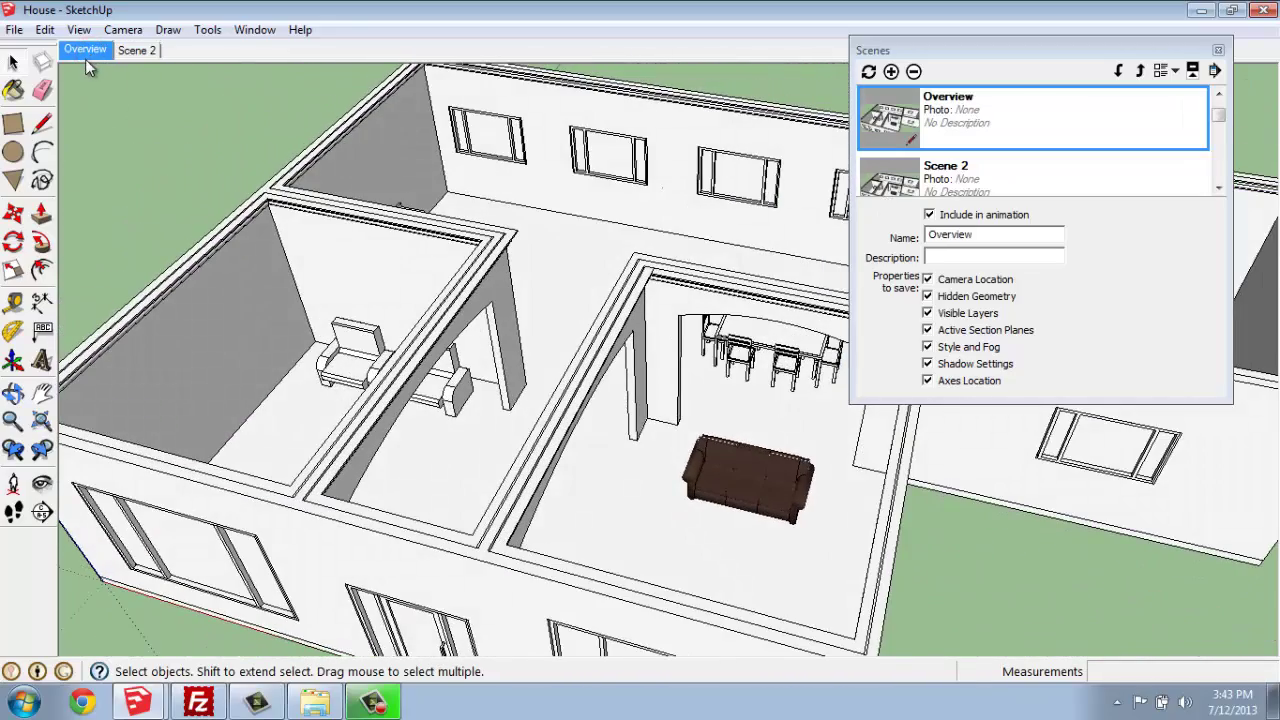
pyautogui.click(134, 50)
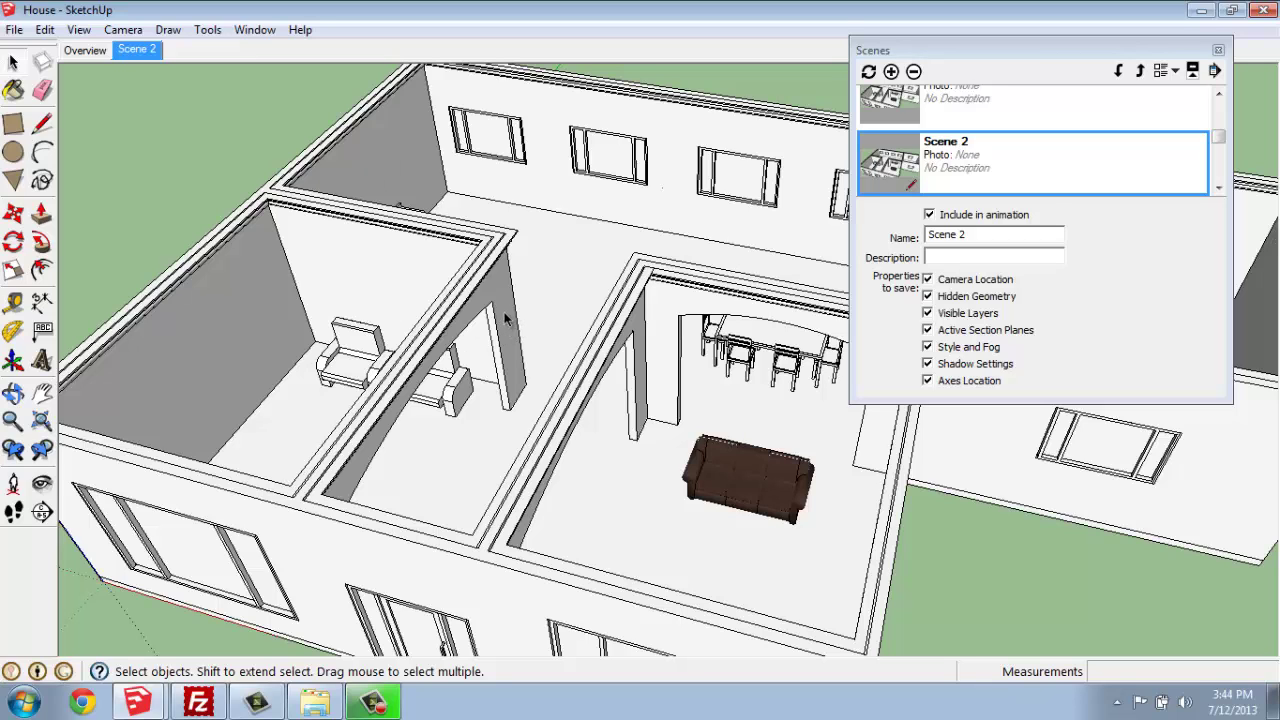
# Step: Update Scene 2 with a view from behind the house over the sofa and dining table
pyautogui.moveTo(1190, 447); pyautogui.dragTo(285, 130, button='middle')
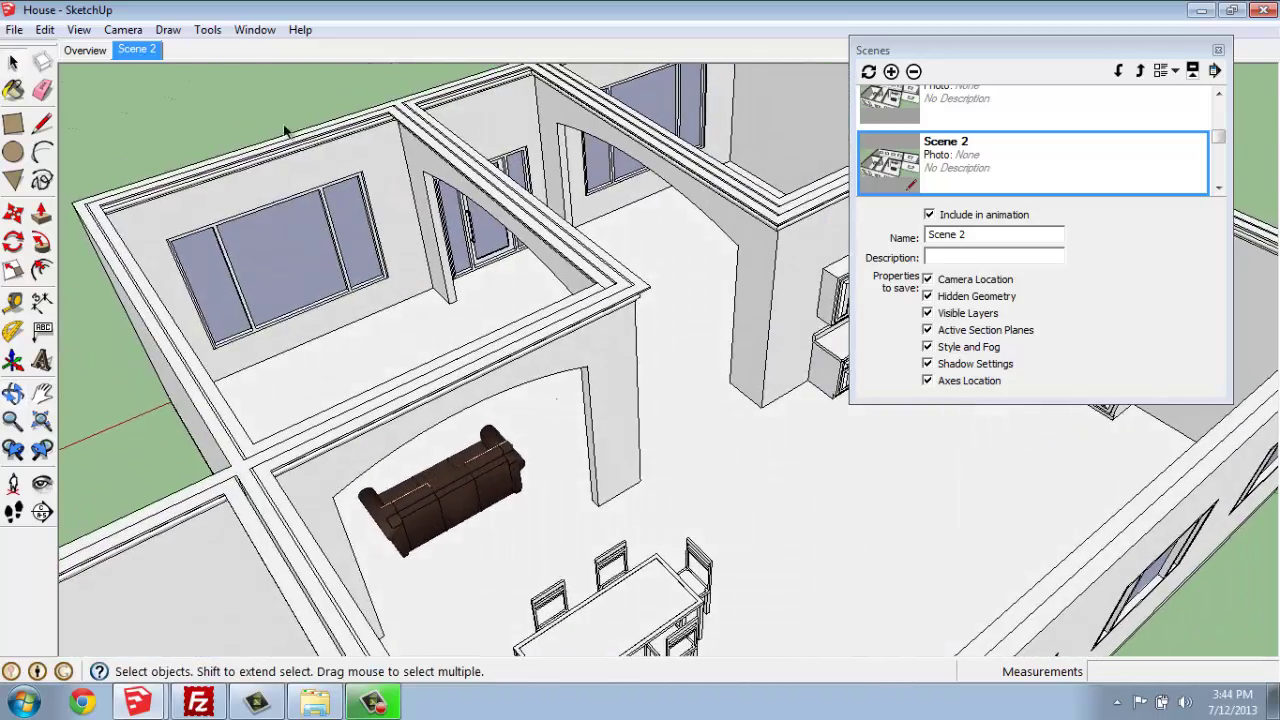
pyautogui.rightClick(136, 52)
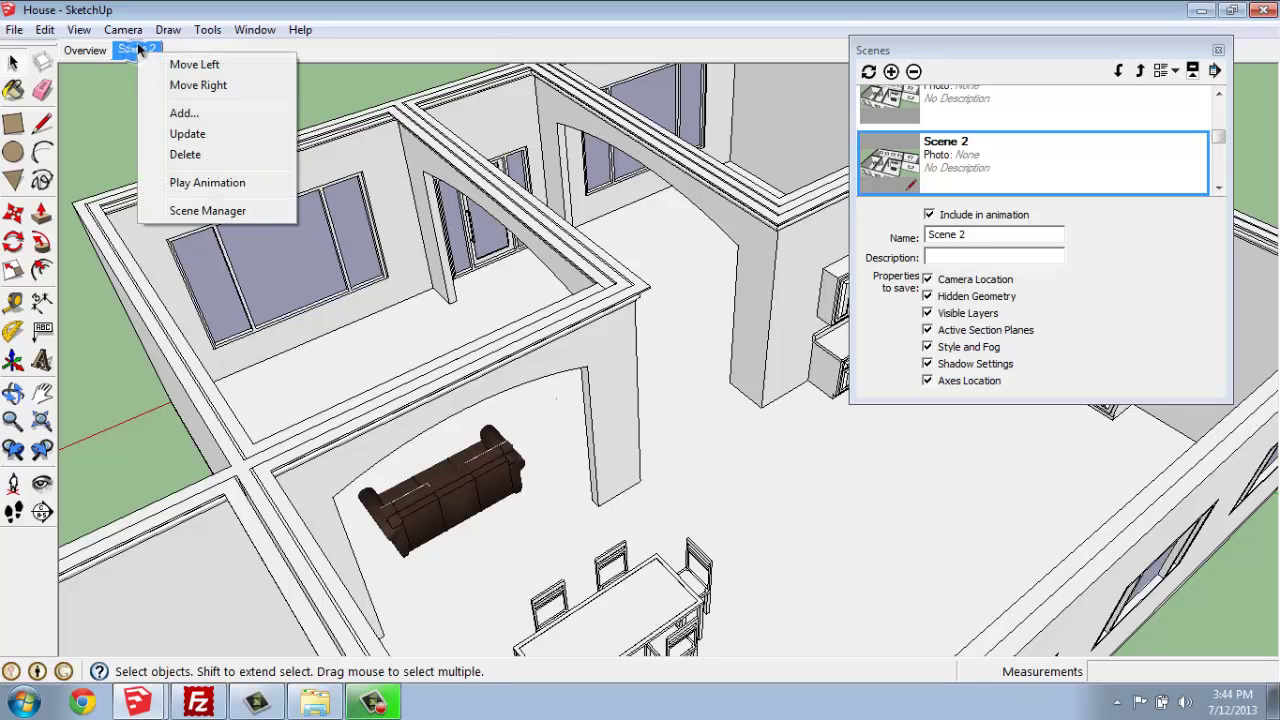
pyautogui.click(176, 138)
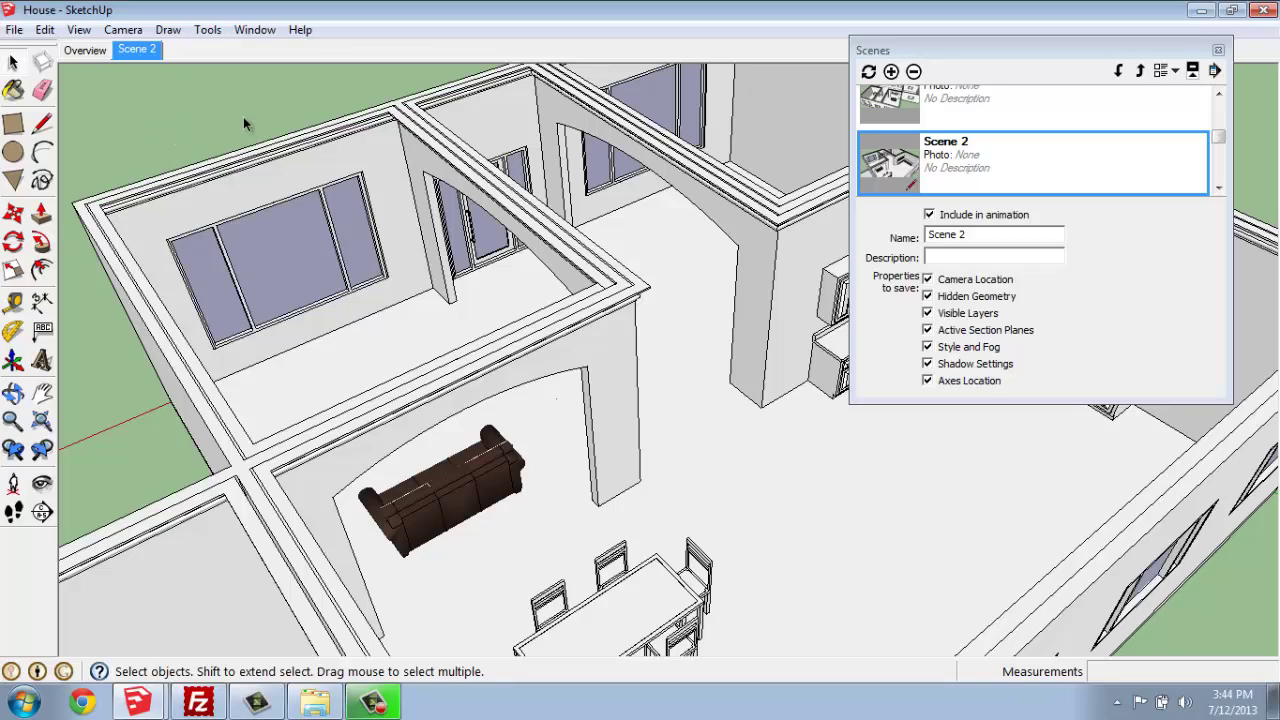
# Step: Compare Overview with the updated Scene 2, recalling both again after orbiting the camera away
pyautogui.click(84, 50)
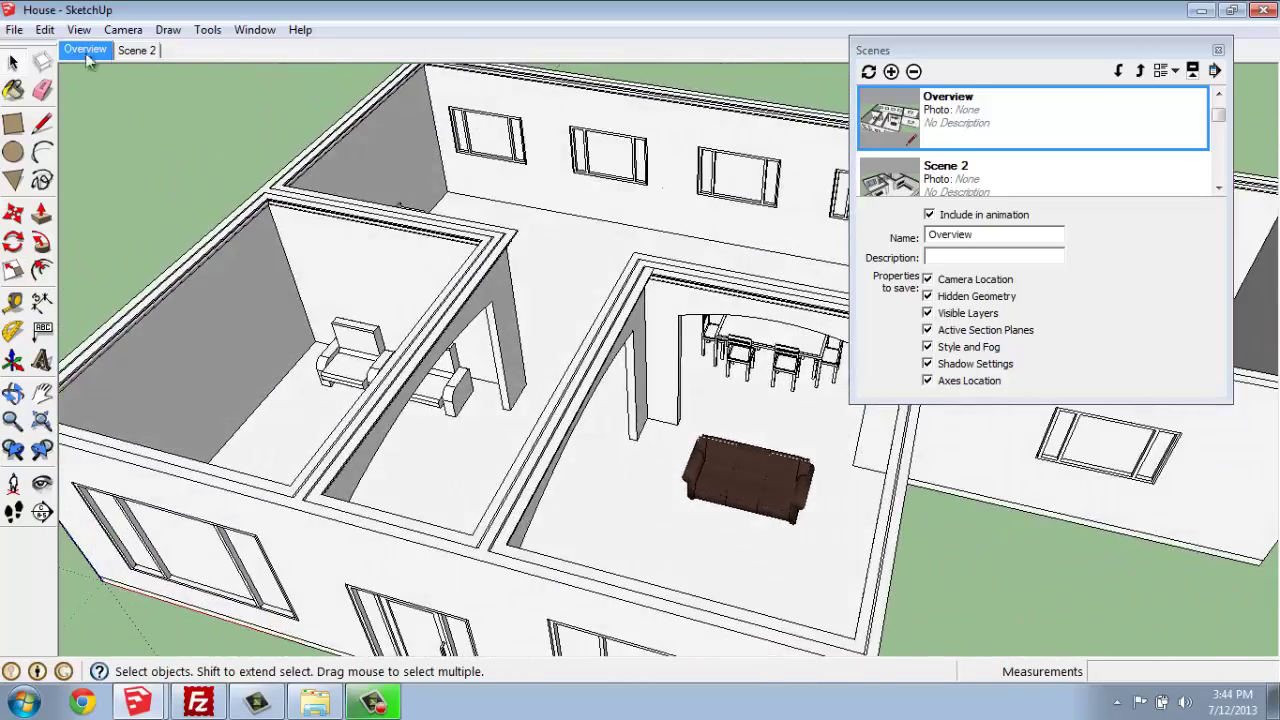
pyautogui.click(138, 50)
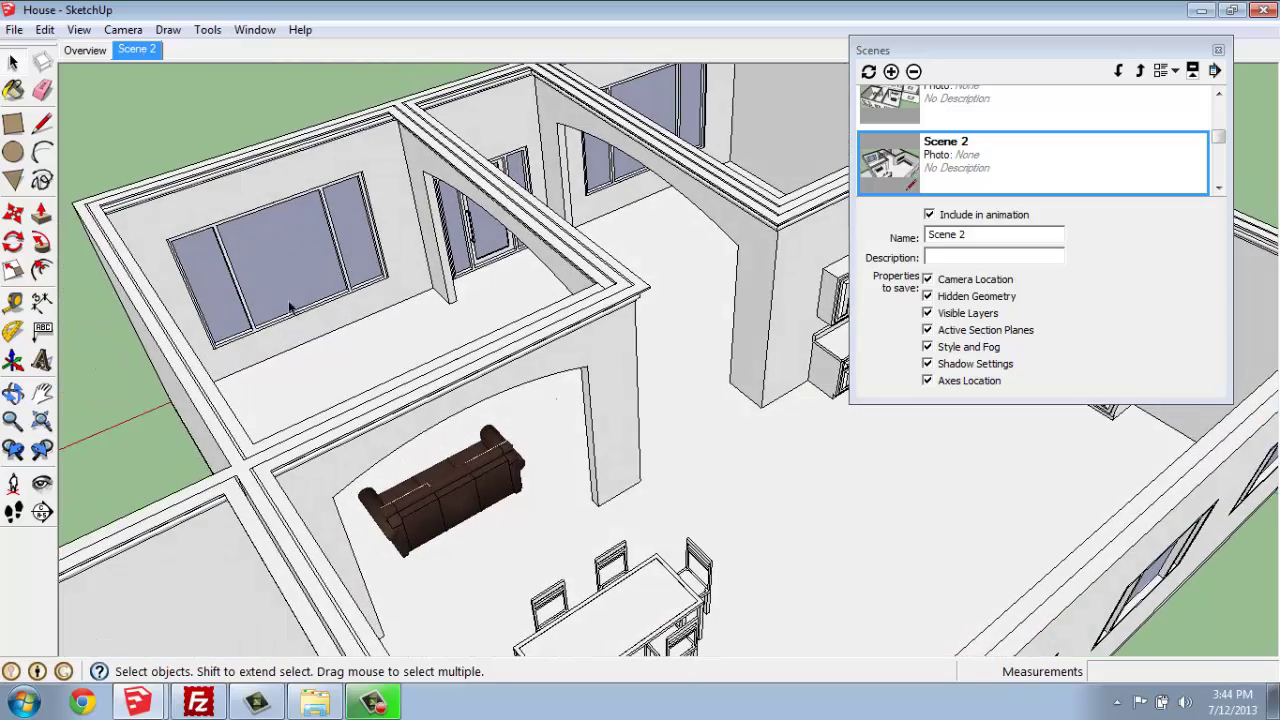
pyautogui.moveTo(410, 512); pyautogui.dragTo(610, 366, button='middle')
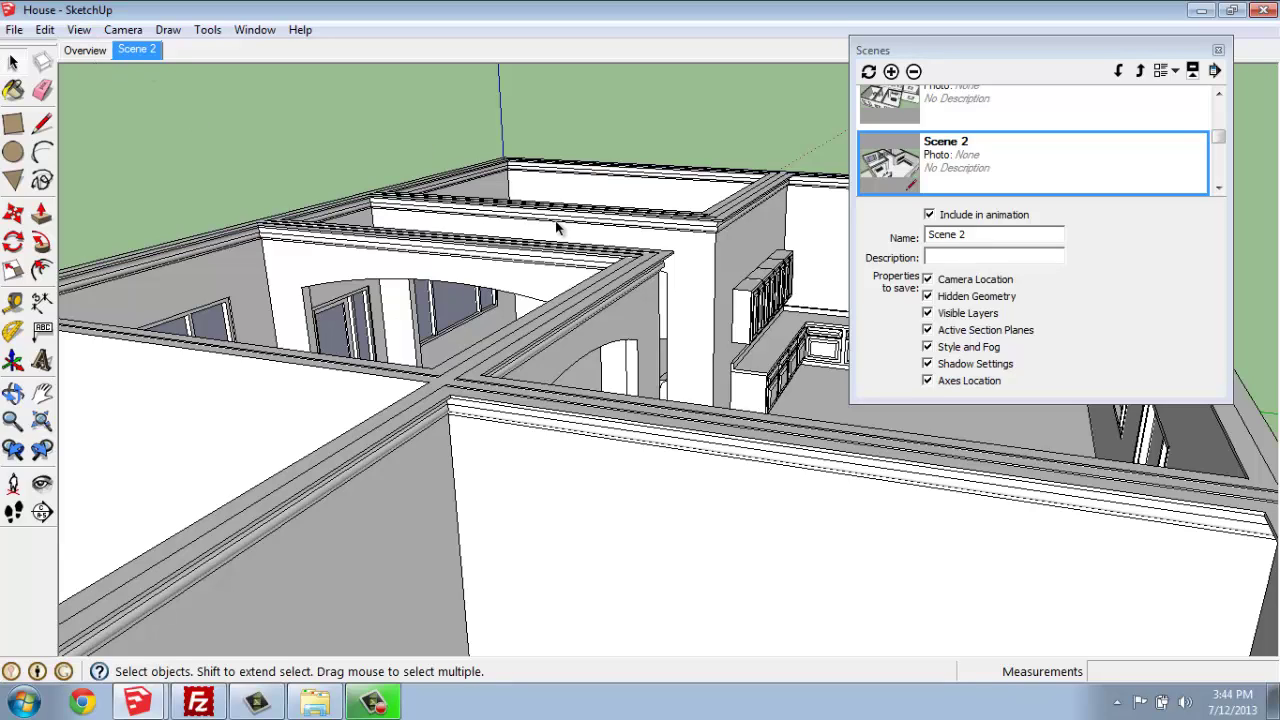
pyautogui.moveTo(563, 215); pyautogui.dragTo(531, 290, button='middle')
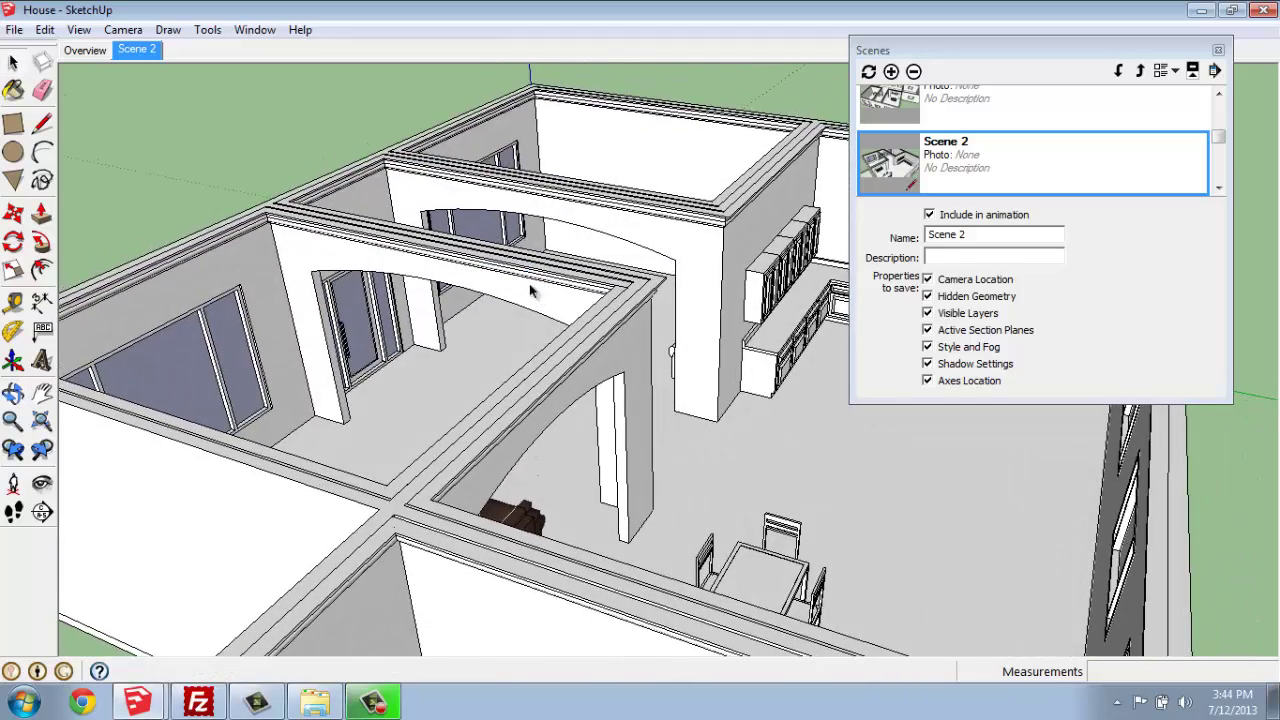
pyautogui.click(97, 50)
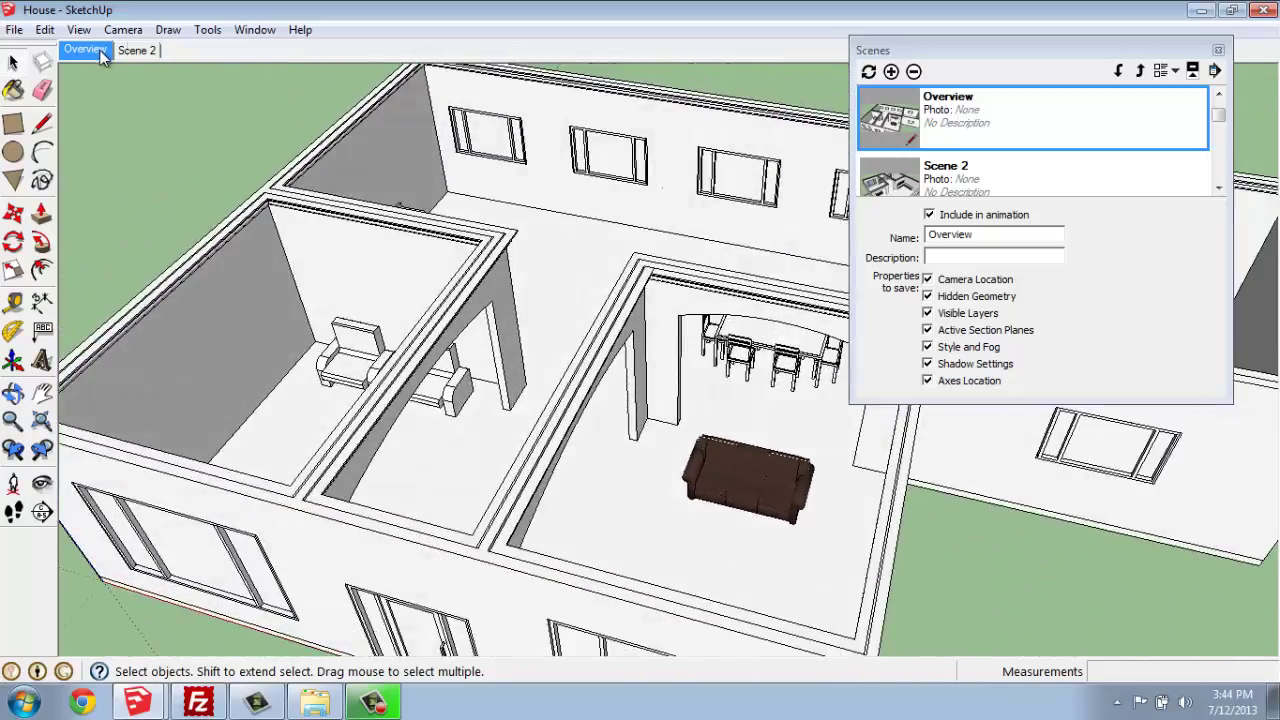
pyautogui.click(153, 55)
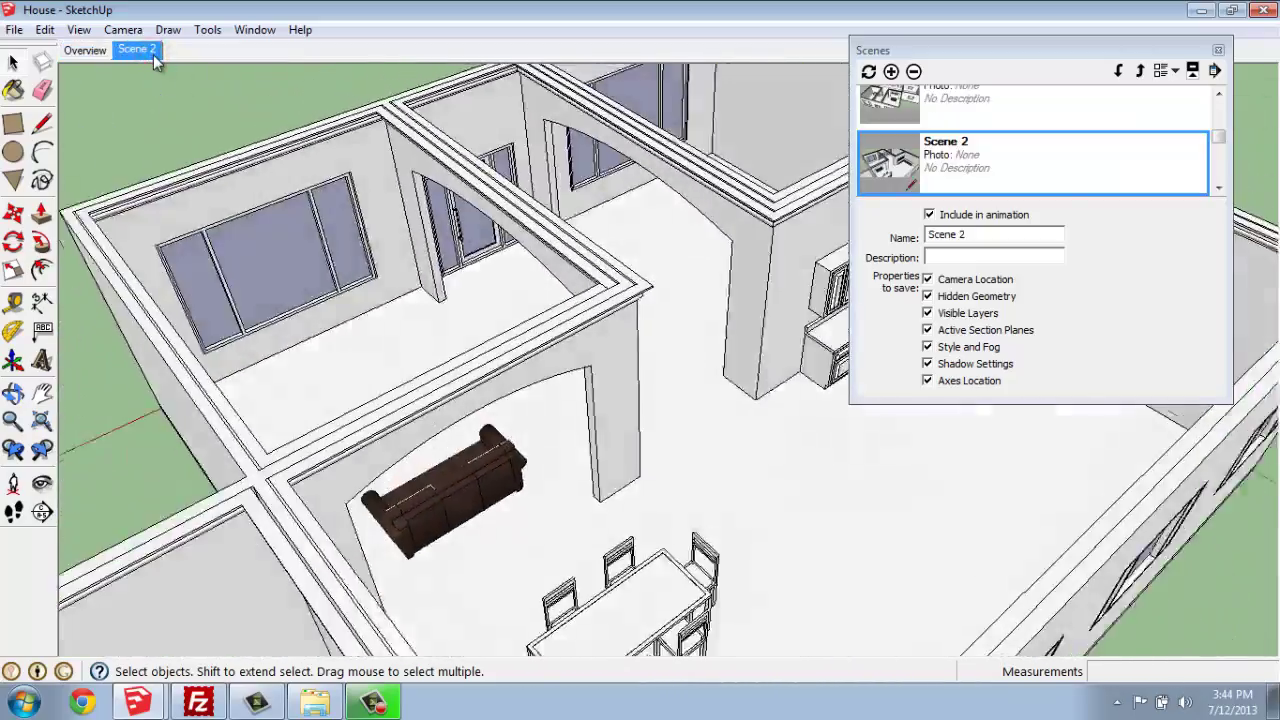
# Step: Update Scene 2 with a lower-angle view across the tops of the rear walls
pyautogui.moveTo(600, 380); pyautogui.dragTo(690, 272, button='middle')
pyautogui.rightClick(149, 50)
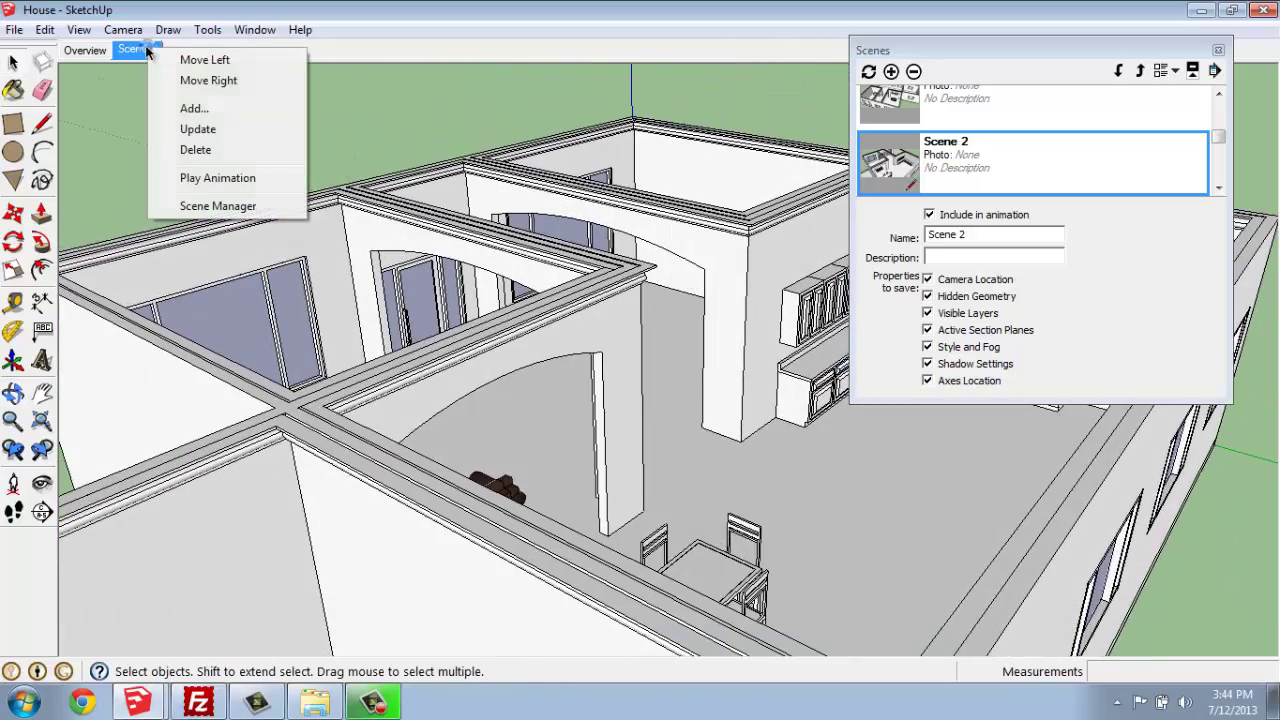
pyautogui.click(189, 131)
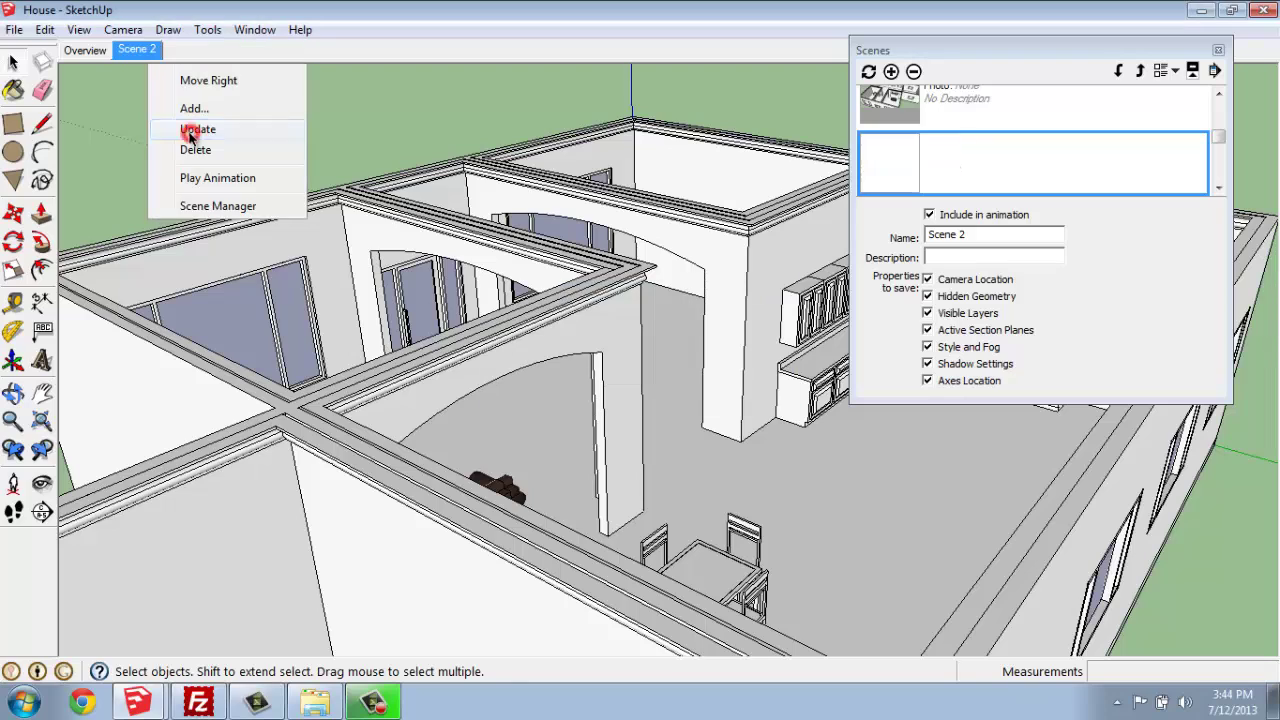
# Step: Reorder Scene 2 ahead of Overview and return it to its place after Overview
pyautogui.rightClick(136, 52)
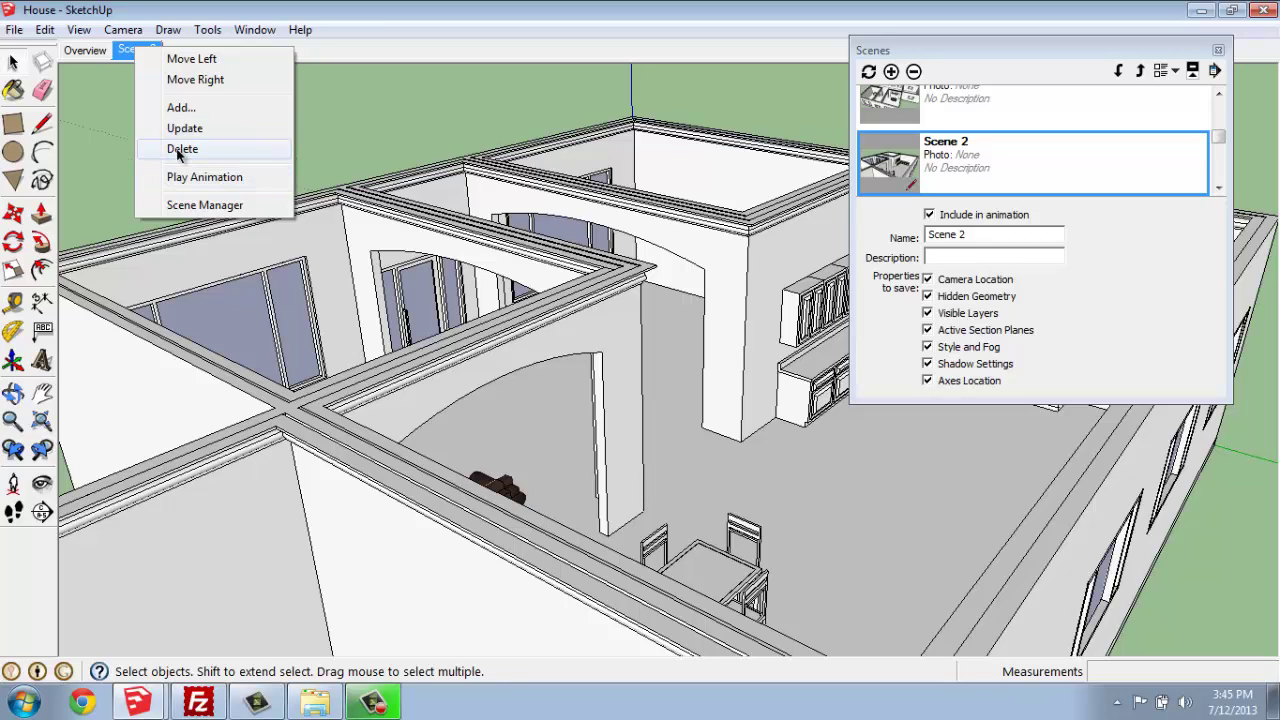
pyautogui.click(190, 60)
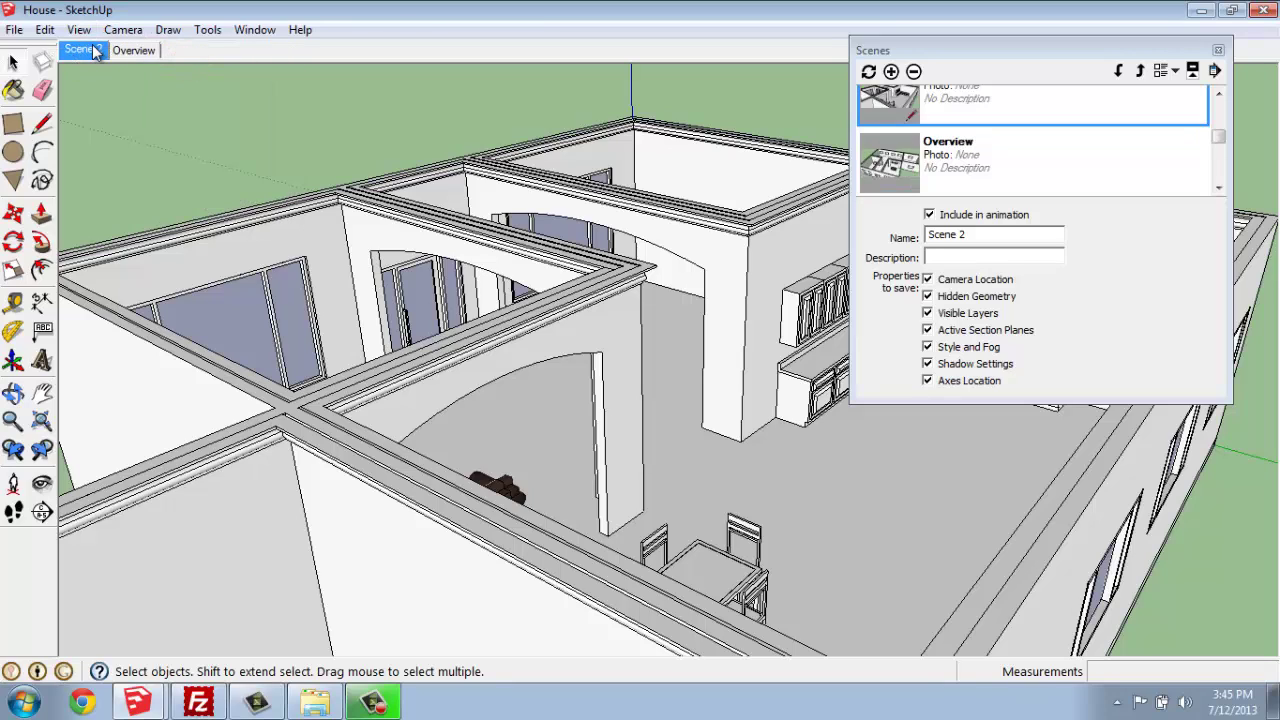
pyautogui.rightClick(93, 52)
pyautogui.click(161, 80)
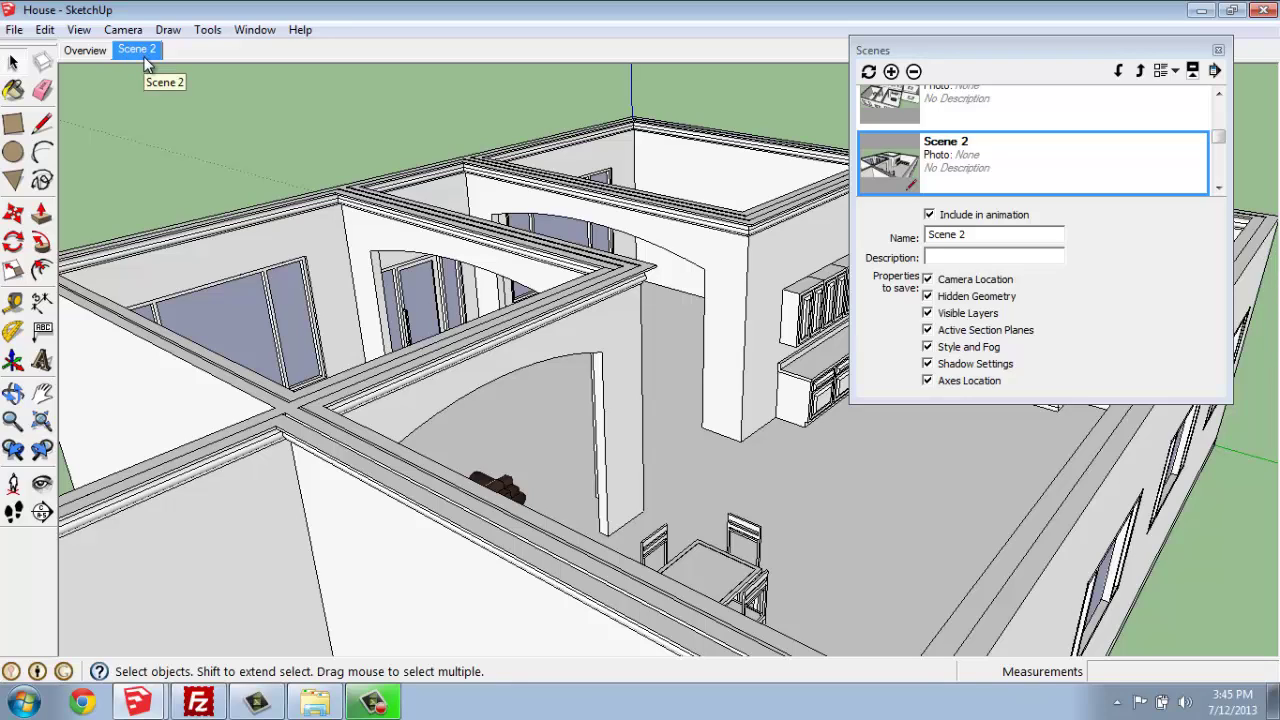
# Step: Add a scene after Scene 2 and update it with a closer view over the armchairs, sofa and dining table
pyautogui.rightClick(144, 56)
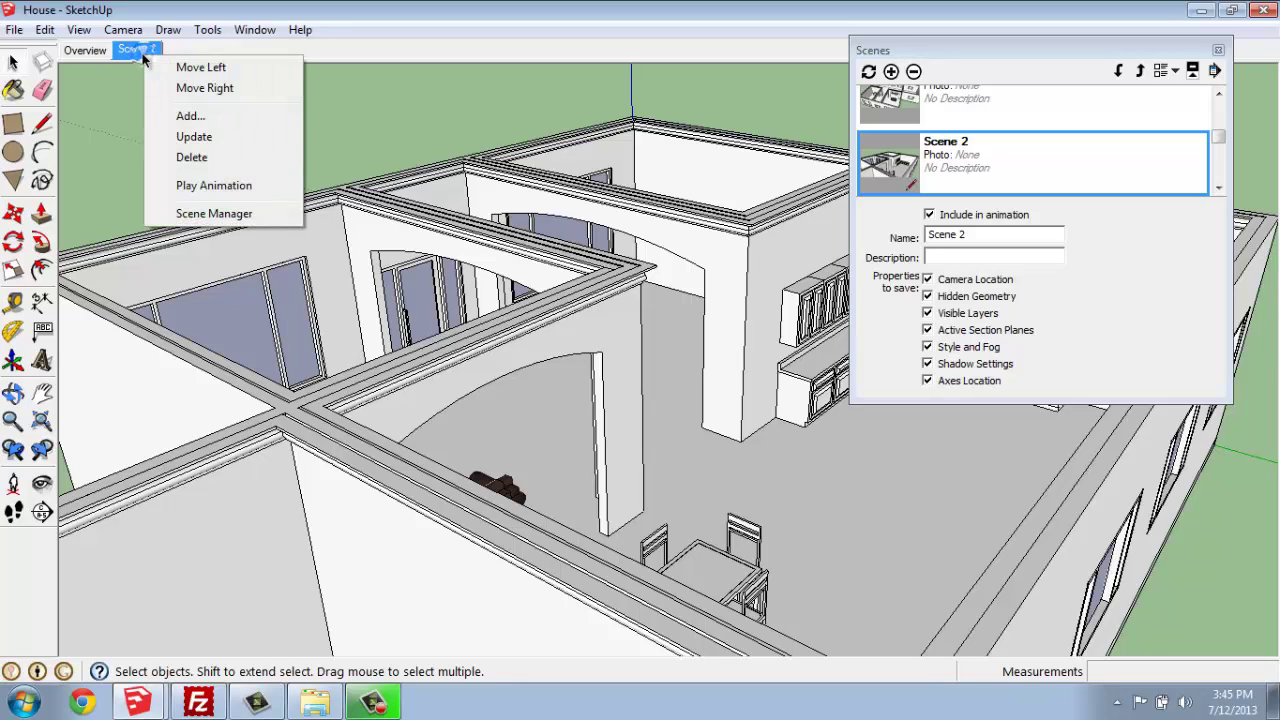
pyautogui.click(183, 118)
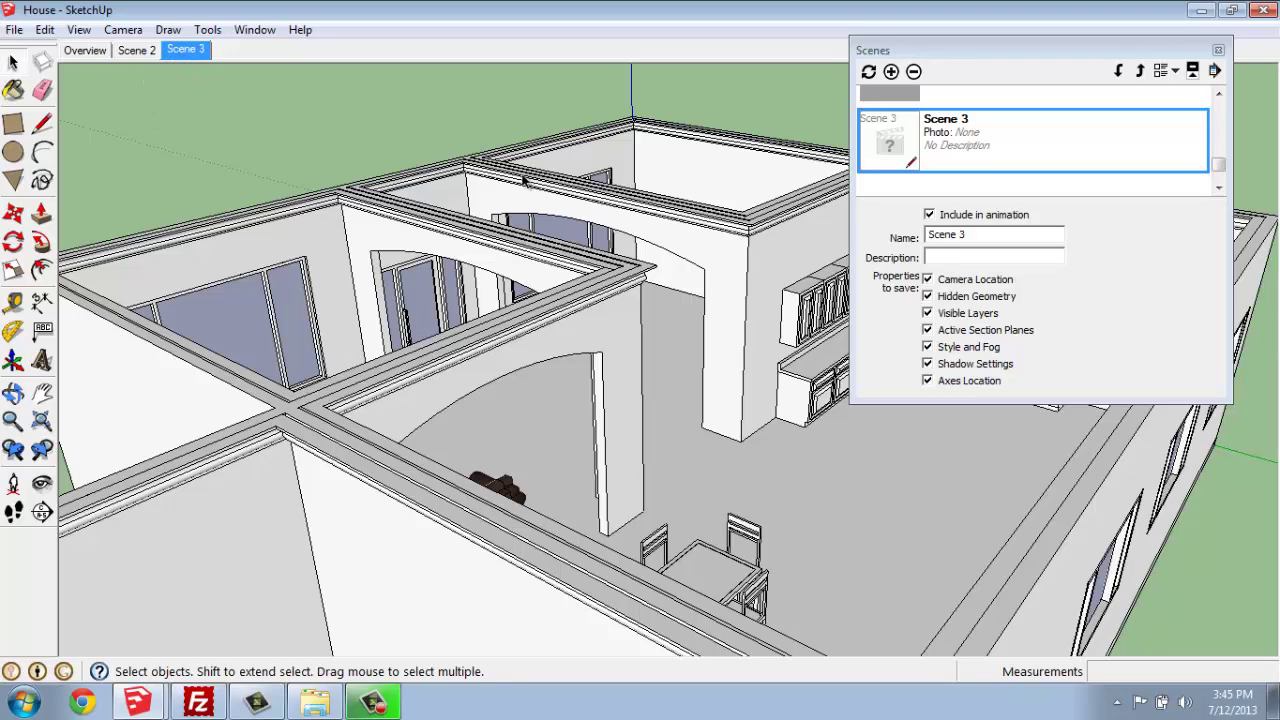
pyautogui.moveTo(563, 201); pyautogui.dragTo(674, 489, button='middle')
pyautogui.scroll(5, 680, 460)
pyautogui.moveTo(681, 549); pyautogui.dragTo(891, 367, button='middle')
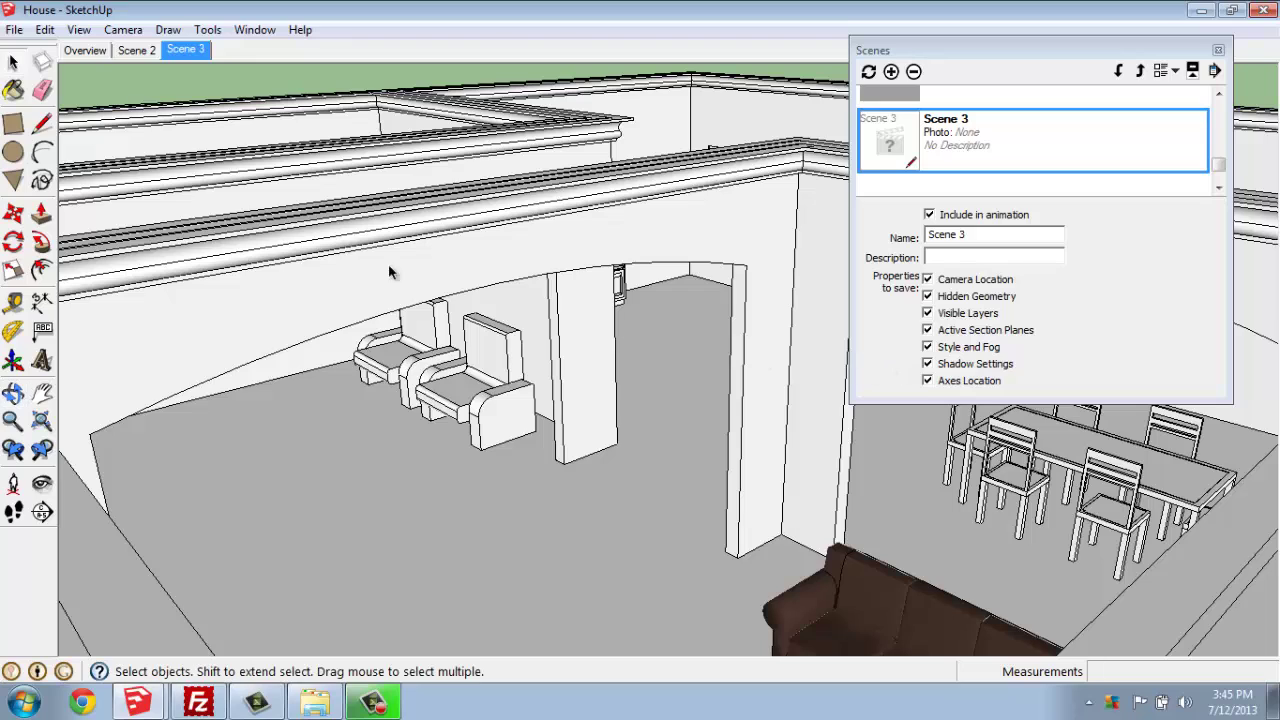
pyautogui.rightClick(207, 52)
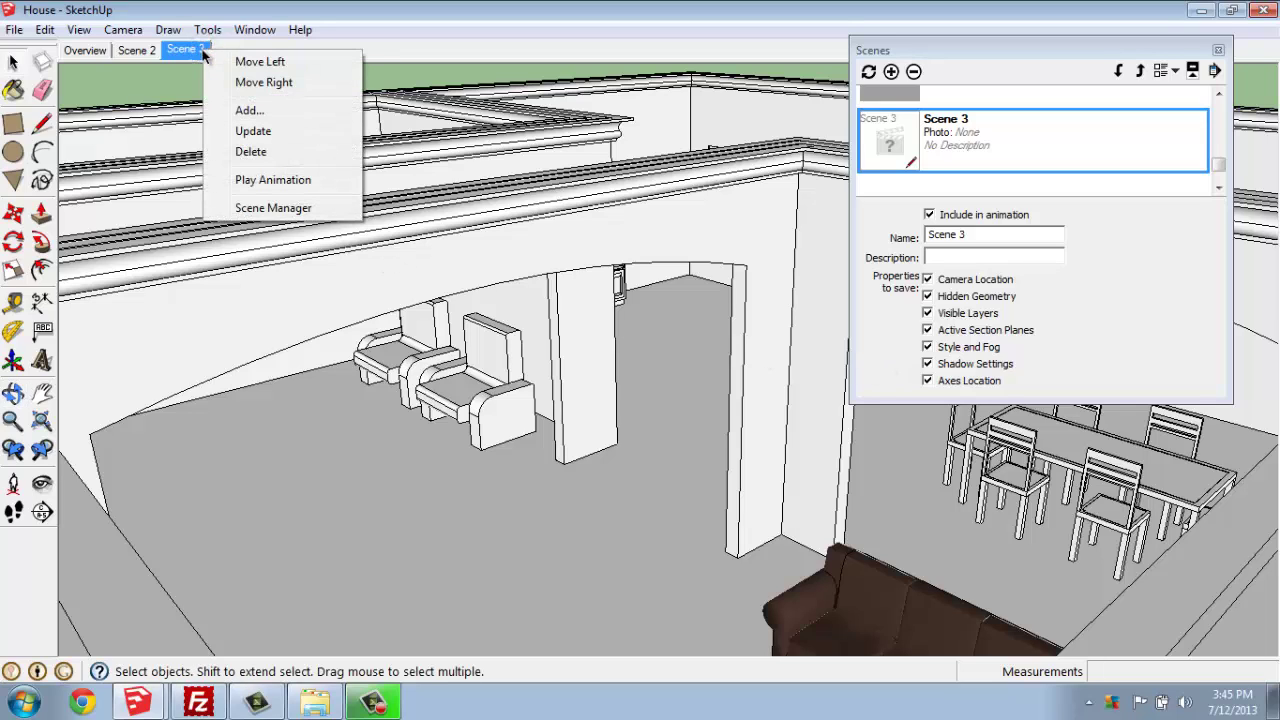
pyautogui.click(274, 134)
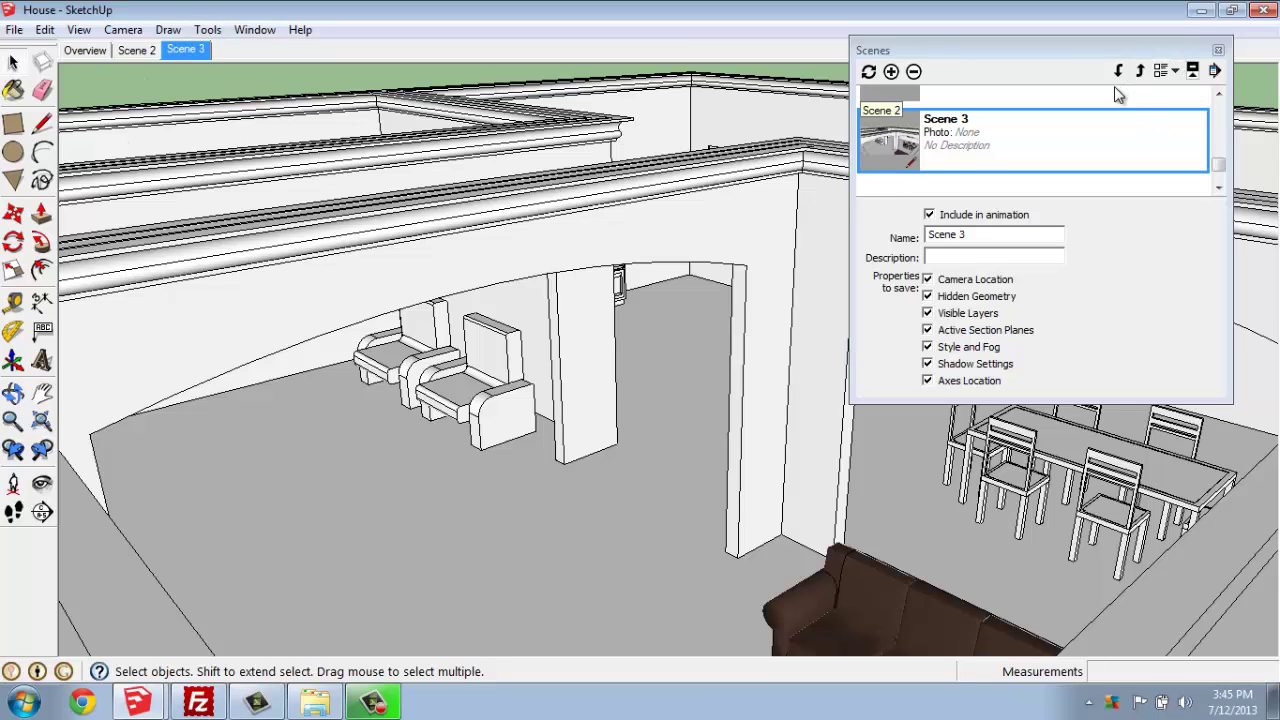
# Step: Add a fourth scene and move the Scenes window aside to uncover more of the house
pyautogui.click(891, 72)
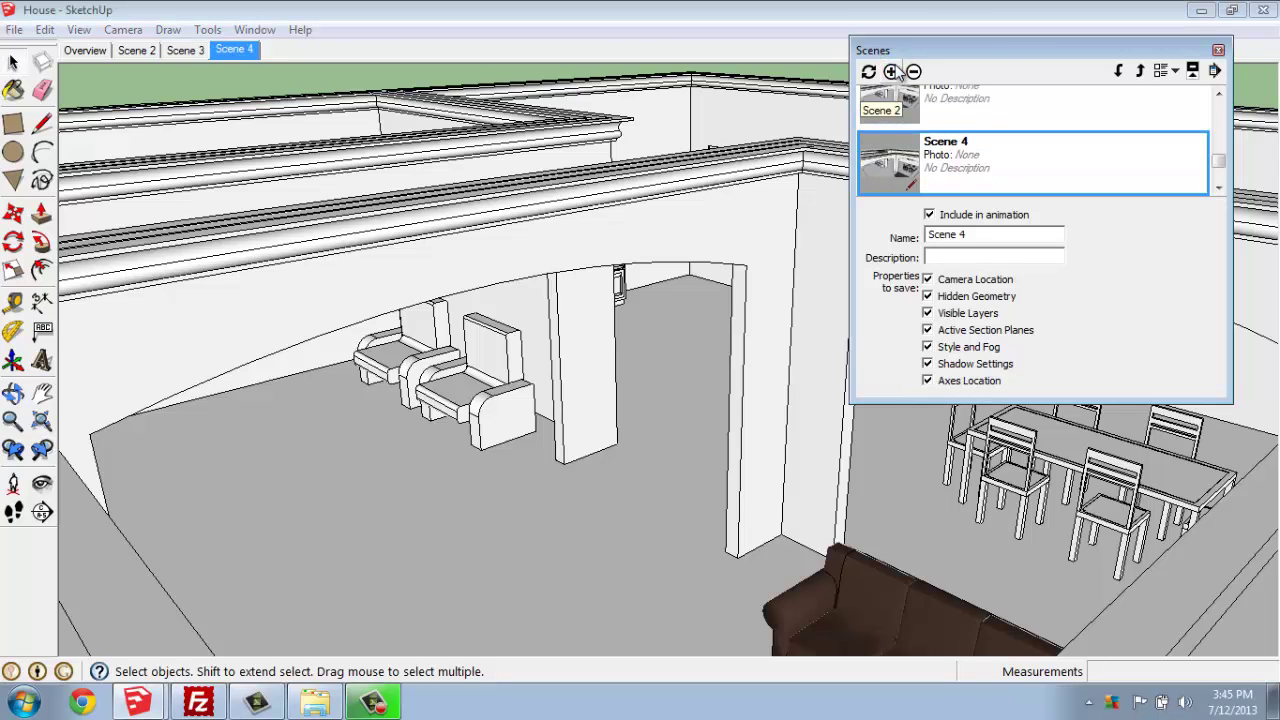
pyautogui.moveTo(1115, 46); pyautogui.dragTo(1161, 41)
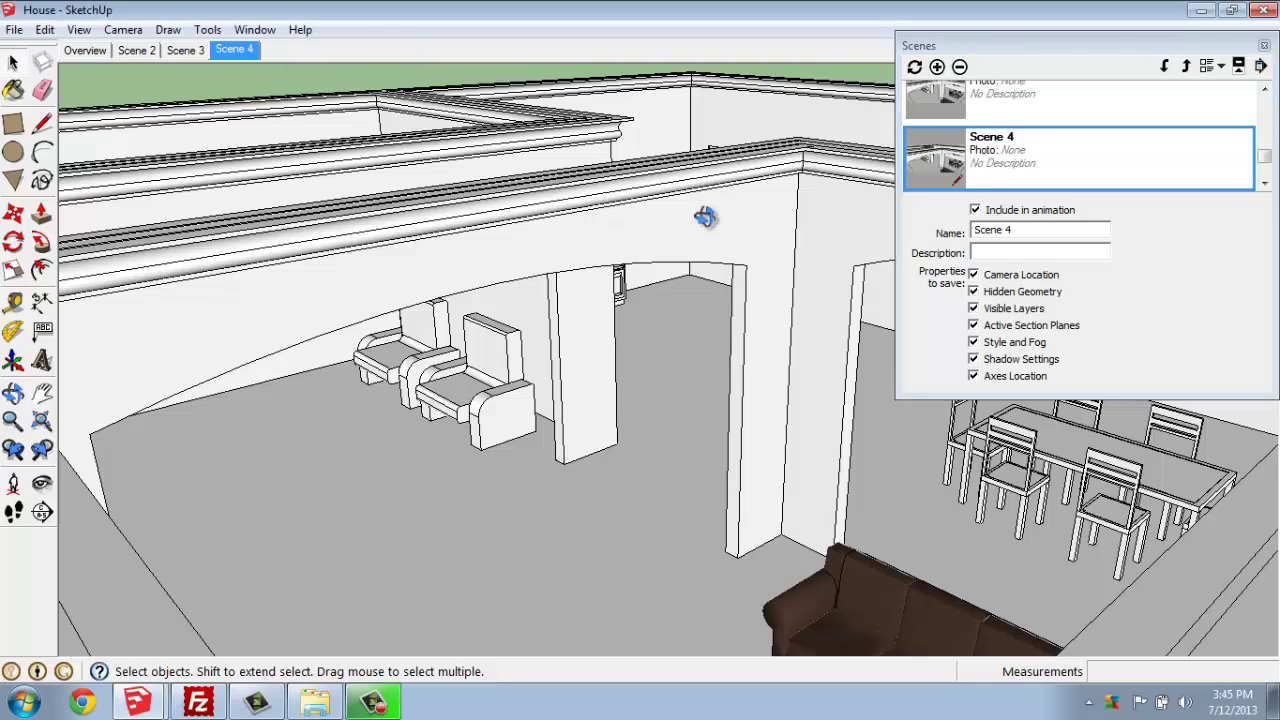
pyautogui.moveTo(694, 209); pyautogui.dragTo(558, 336, button='middle')
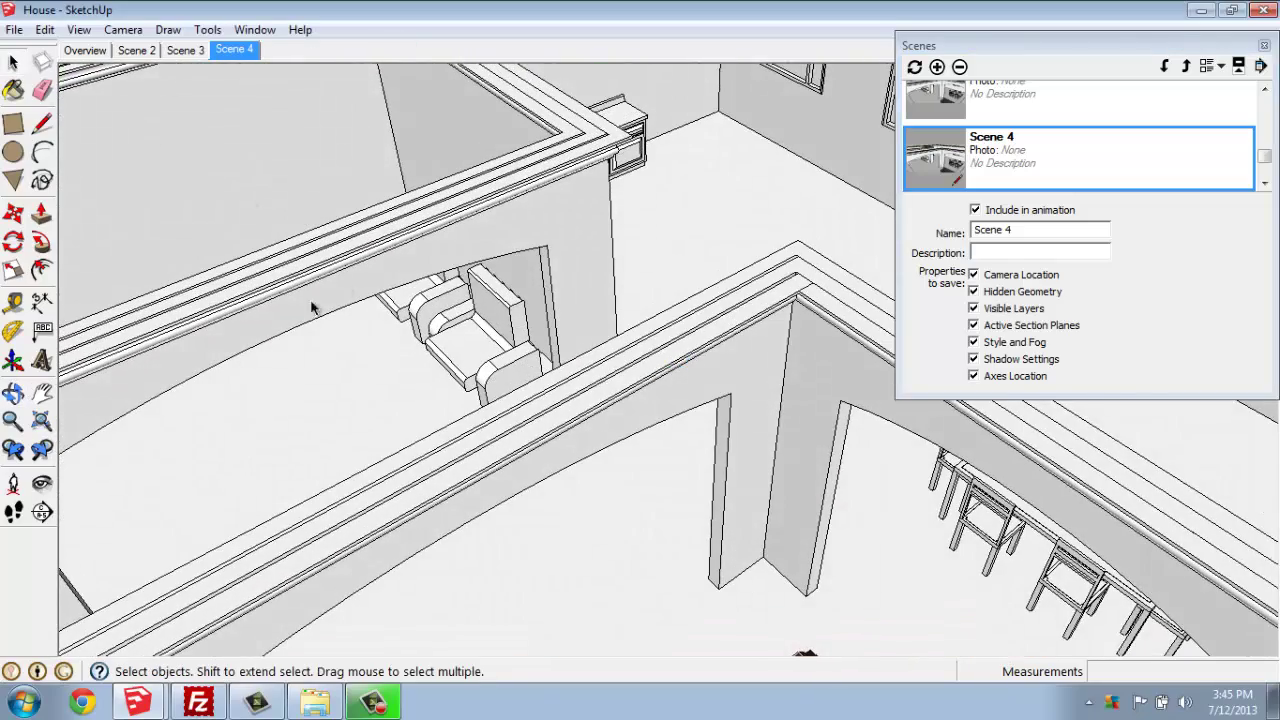
pyautogui.scroll(-6, 573, 285)
pyautogui.moveTo(741, 411); pyautogui.dragTo(251, 367, button='middle')
pyautogui.scroll(5, 870, 462)
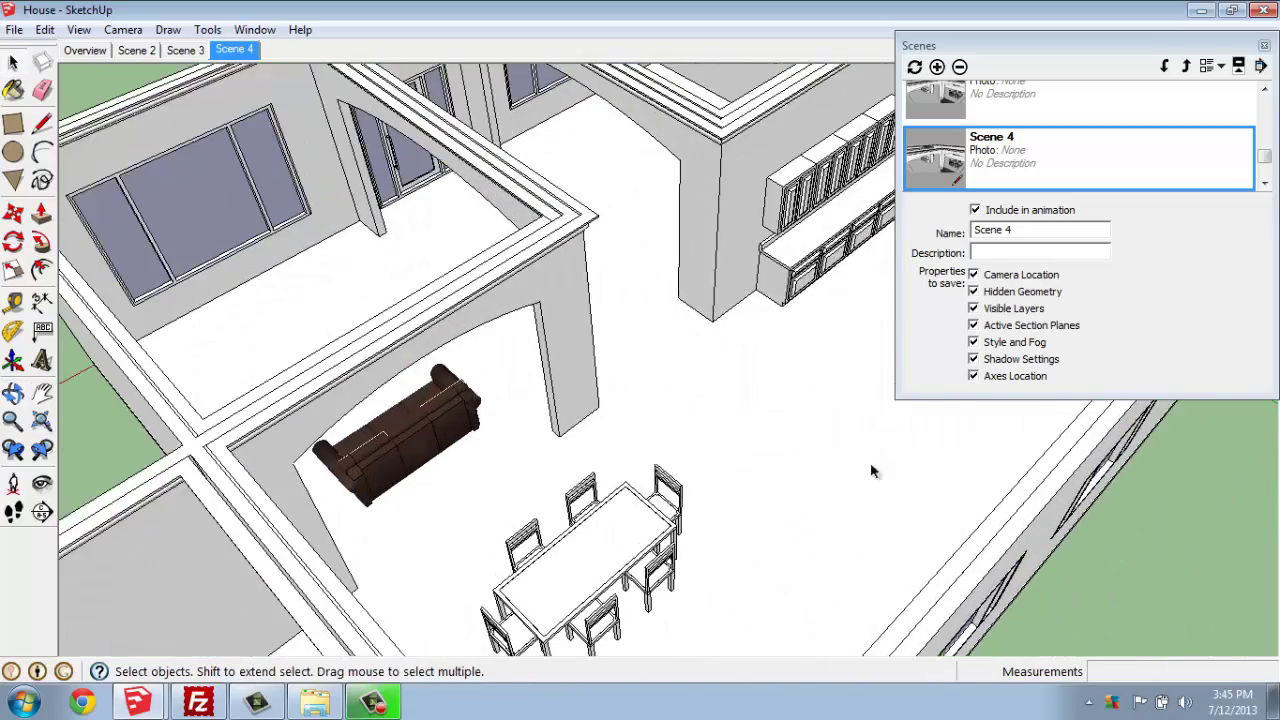
pyautogui.moveTo(870, 462); pyautogui.dragTo(491, 357, button='middle')
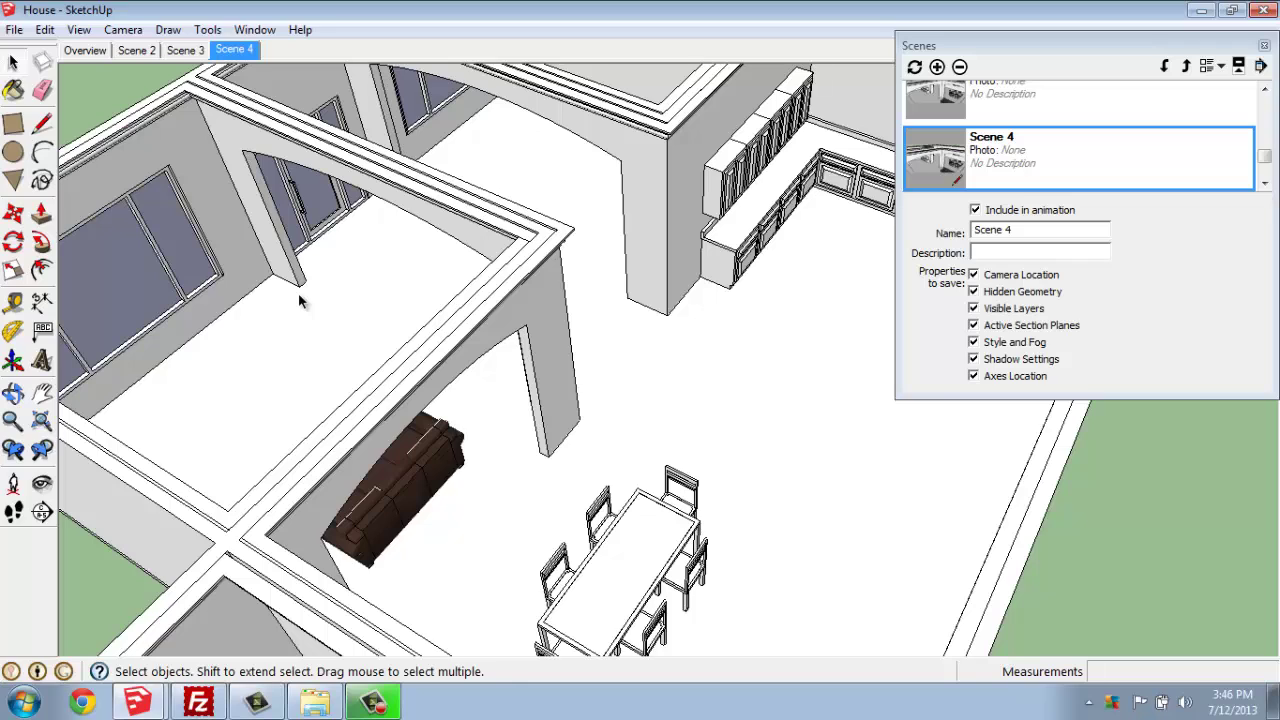
# Step: Set the camera to the standard Top view of the whole house in Parallel Projection
pyautogui.click(116, 31)
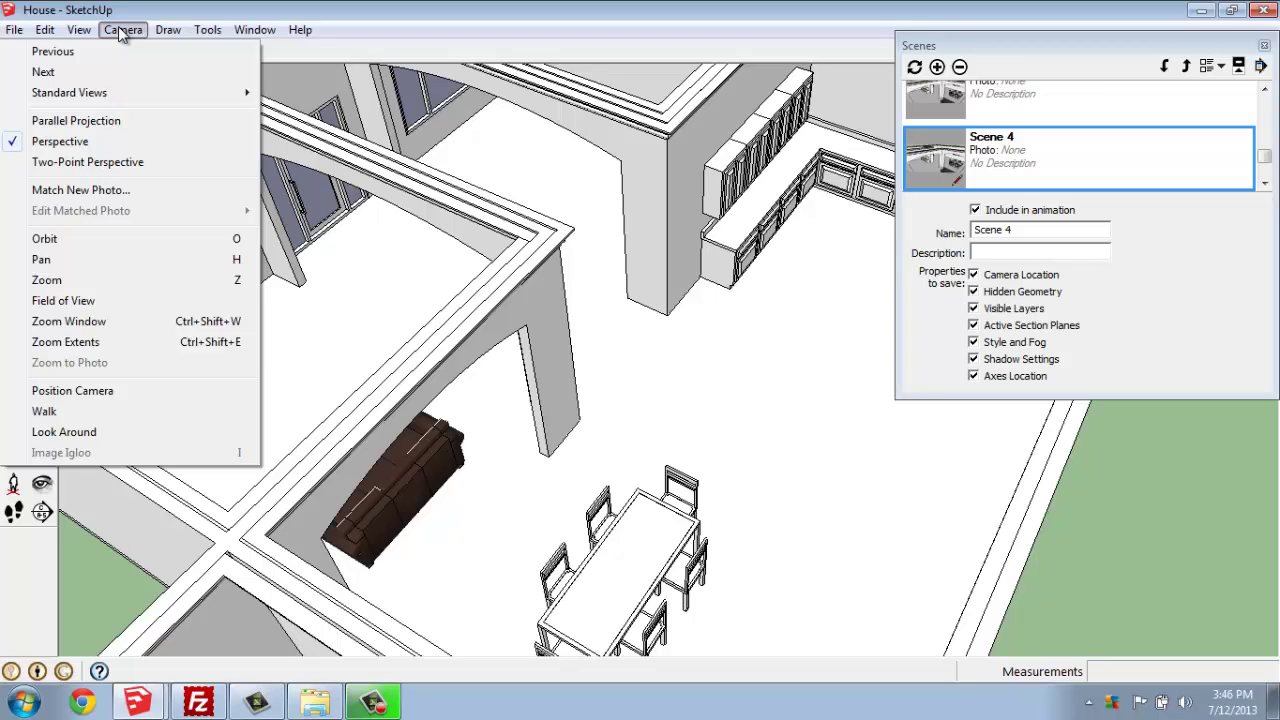
pyautogui.moveTo(108, 94)
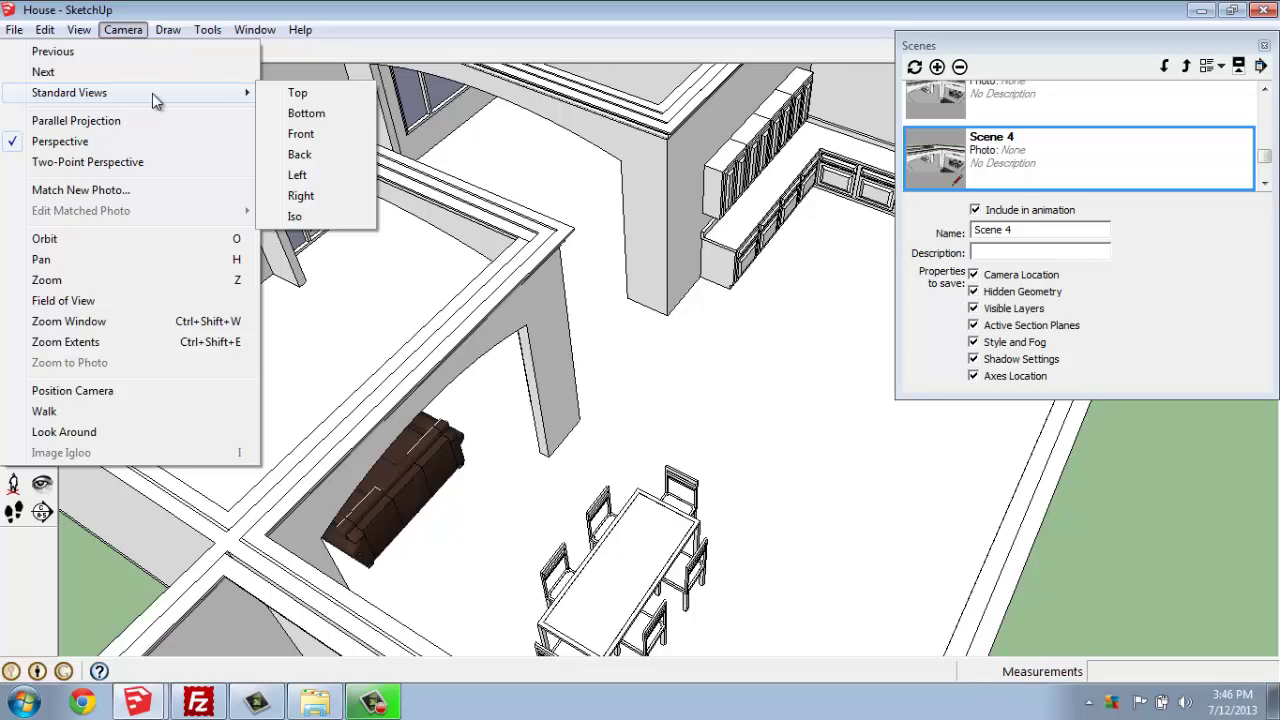
pyautogui.click(304, 97)
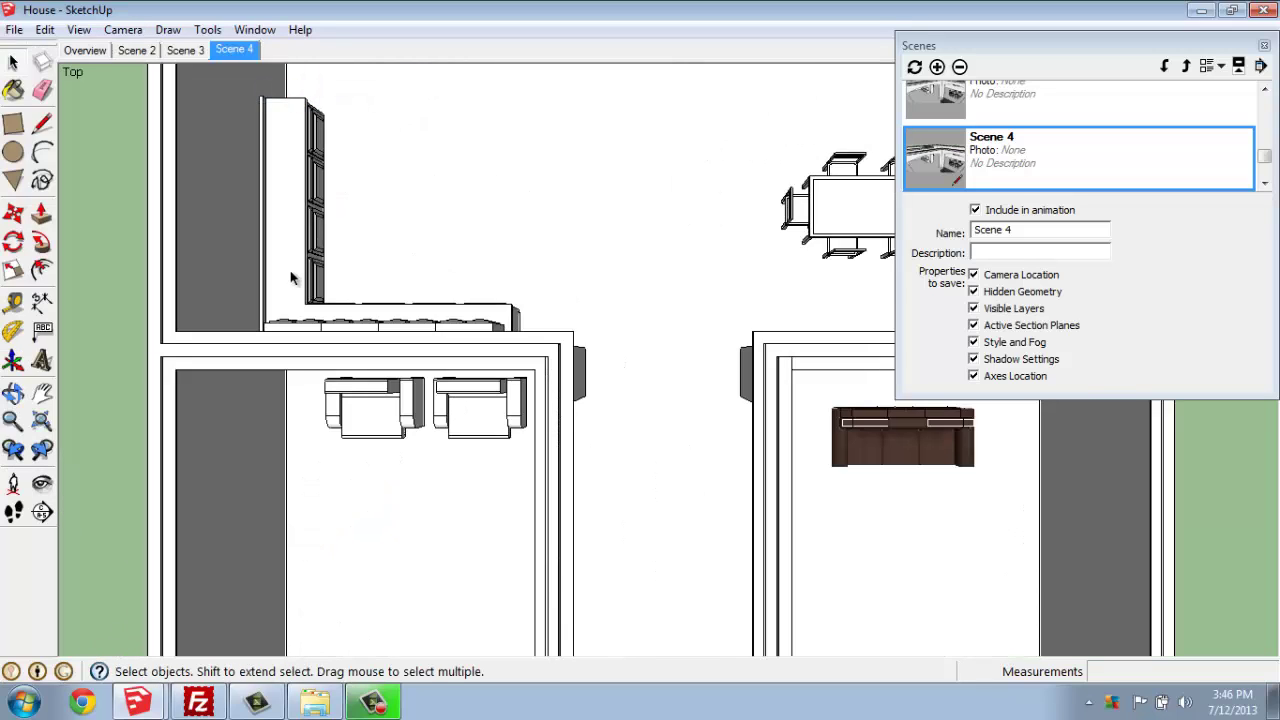
pyautogui.scroll(-5, 290, 278)
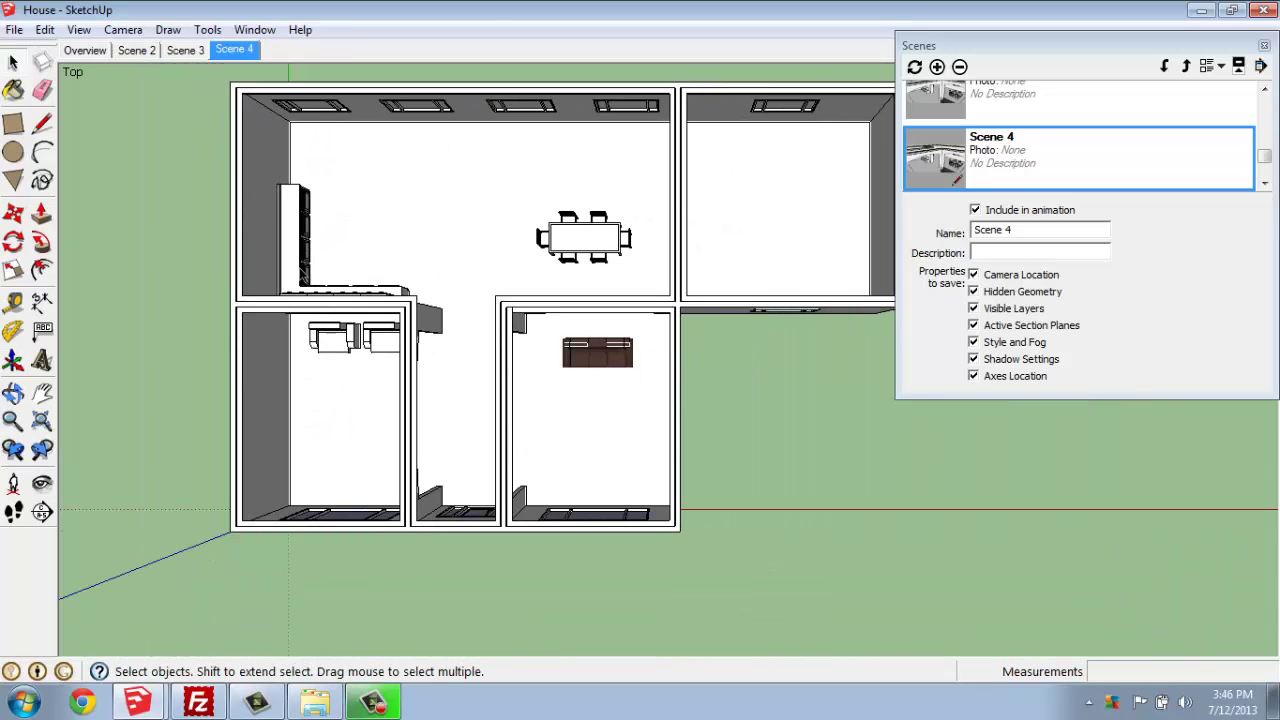
pyautogui.scroll(-1, 256, 222)
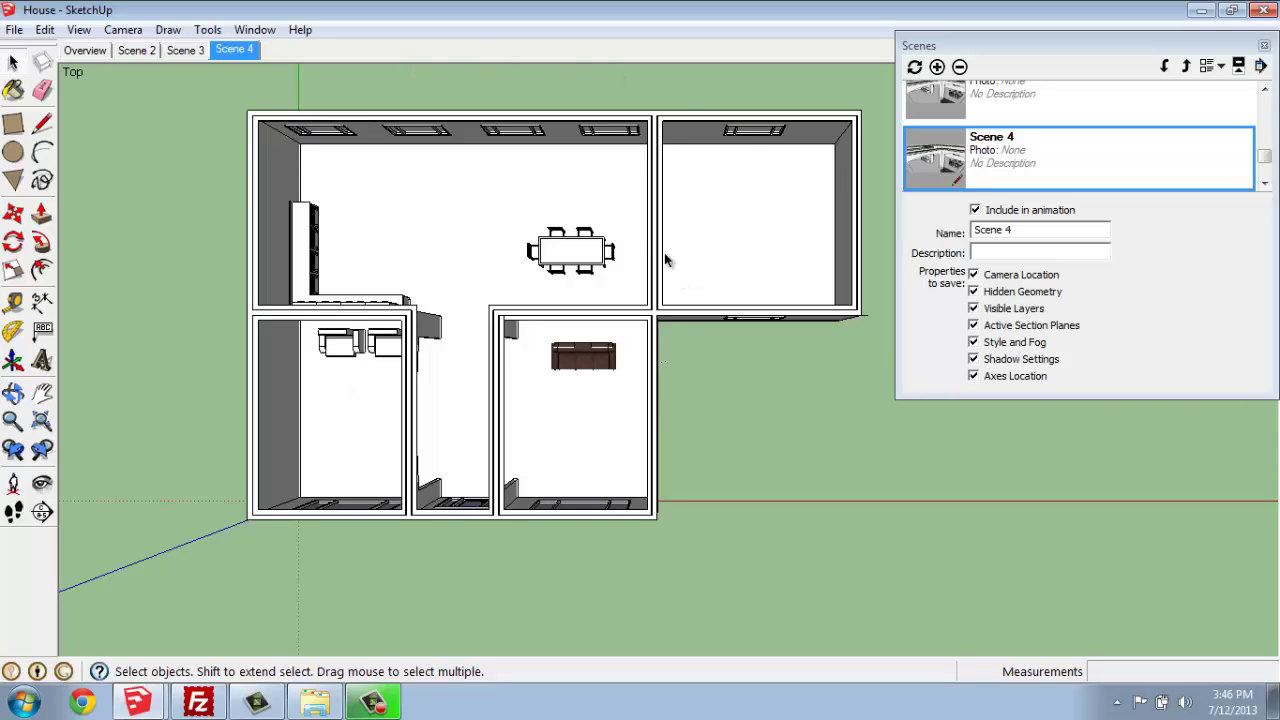
pyautogui.click(122, 30)
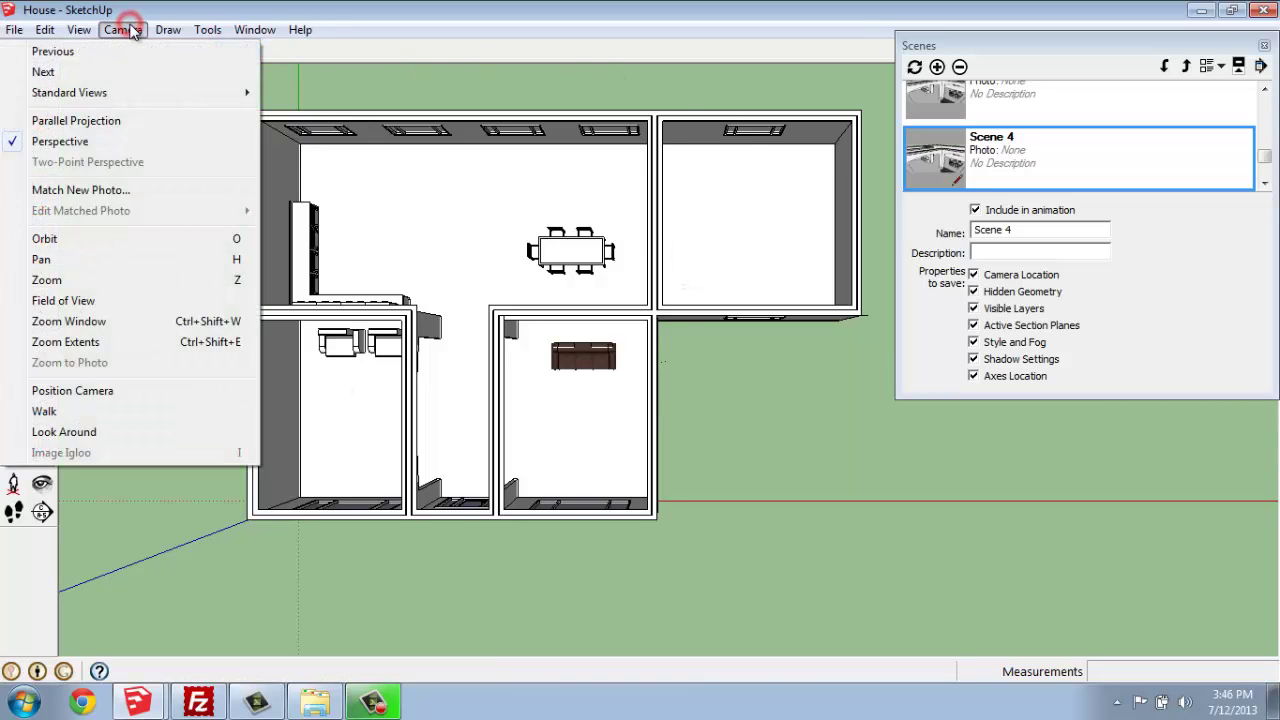
pyautogui.click(80, 121)
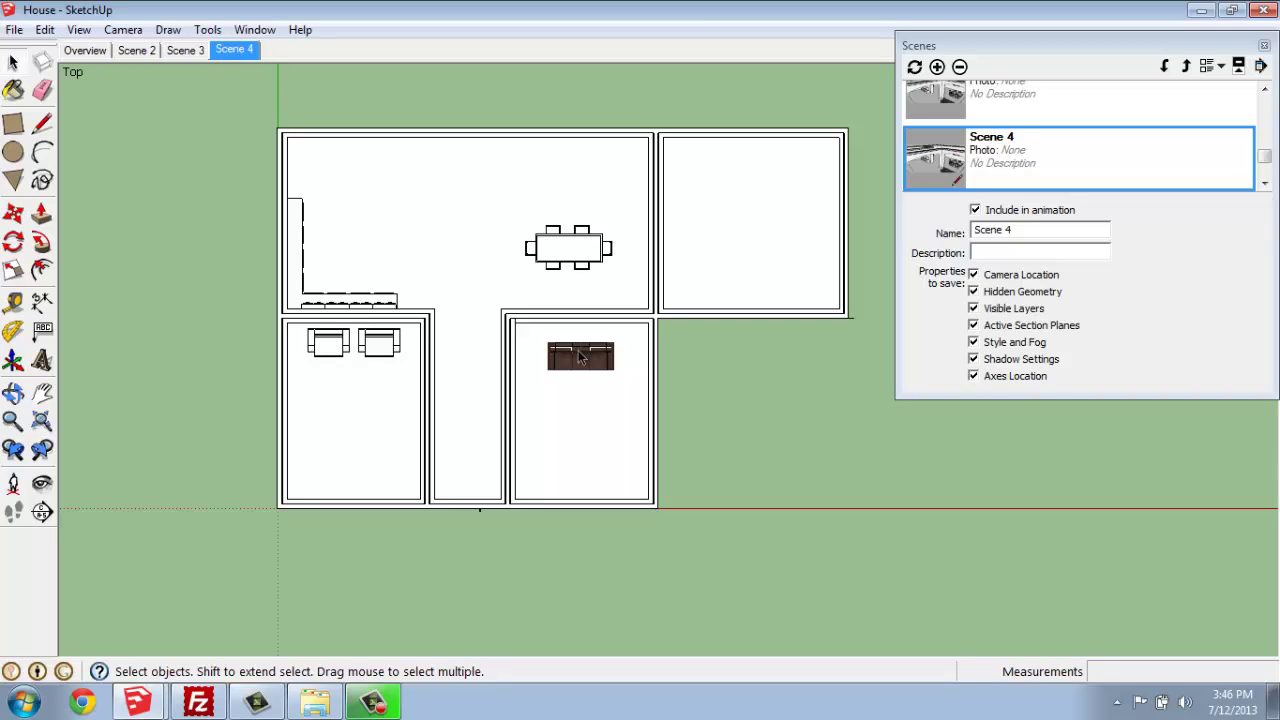
# Step: Update Scene 4 with the flat plan view and rename it Top
pyautogui.rightClick(237, 54)
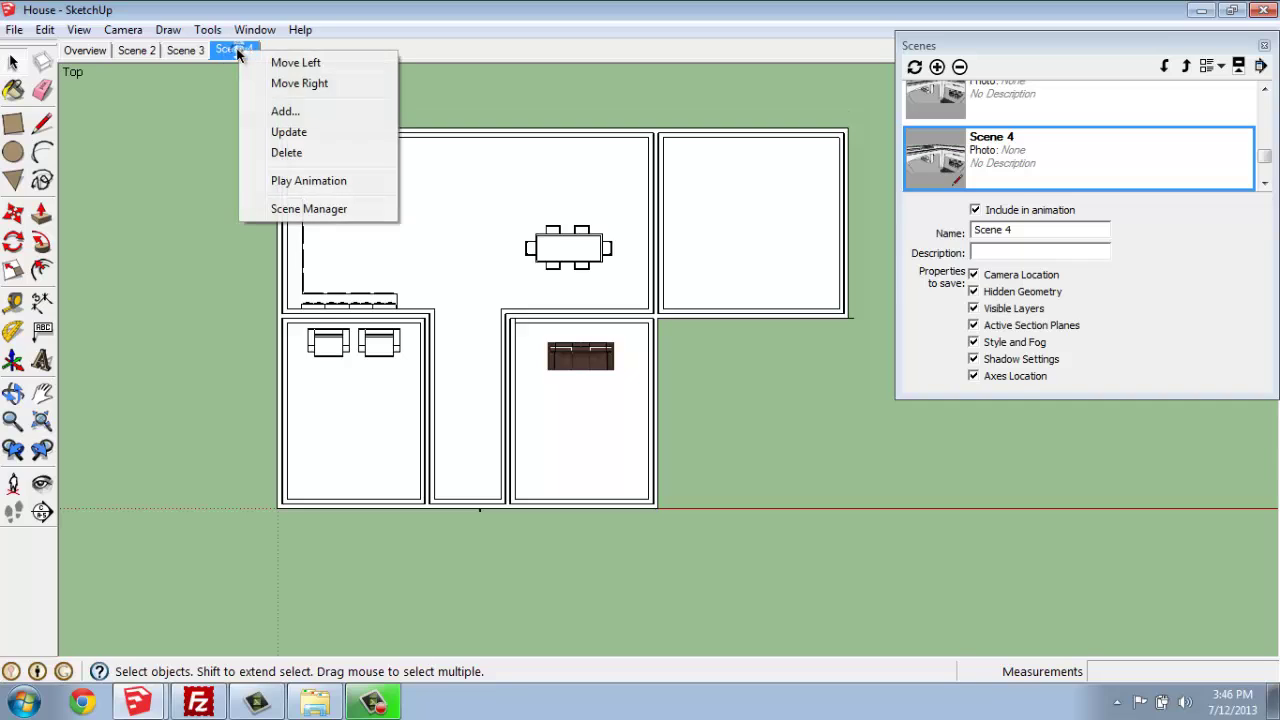
pyautogui.click(275, 133)
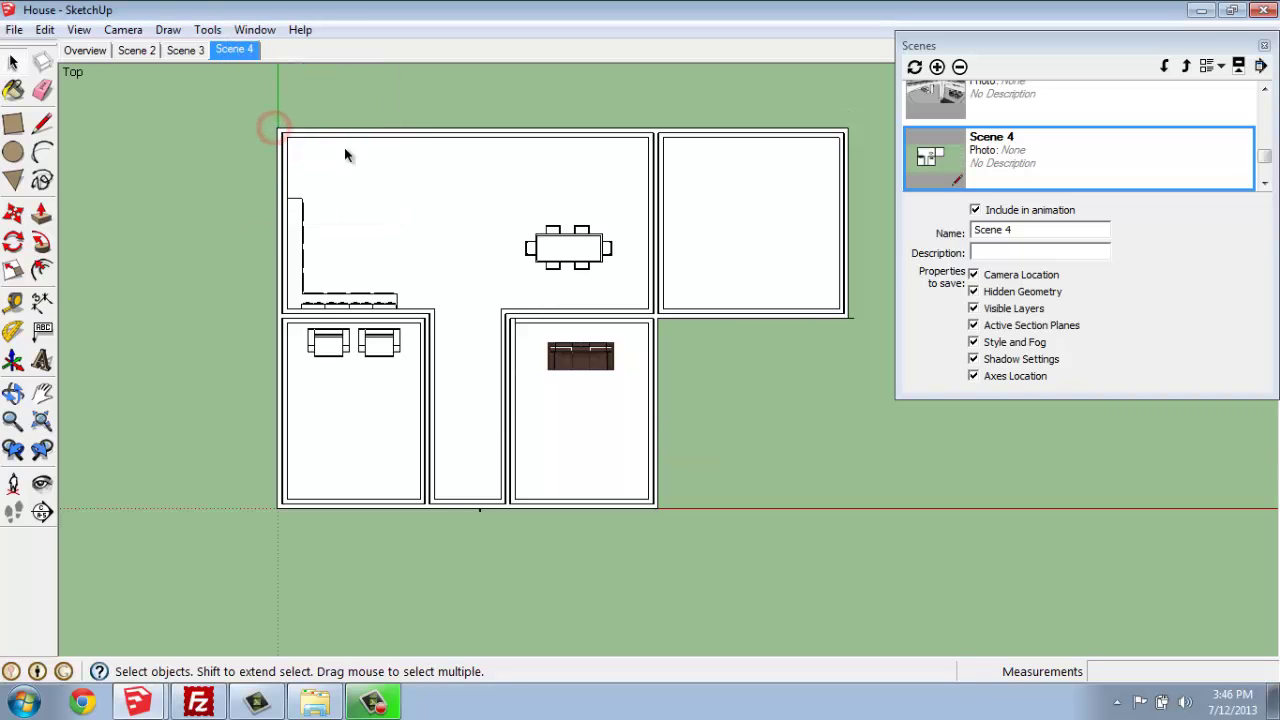
pyautogui.tripleClick(1021, 229)
pyautogui.write('Top')
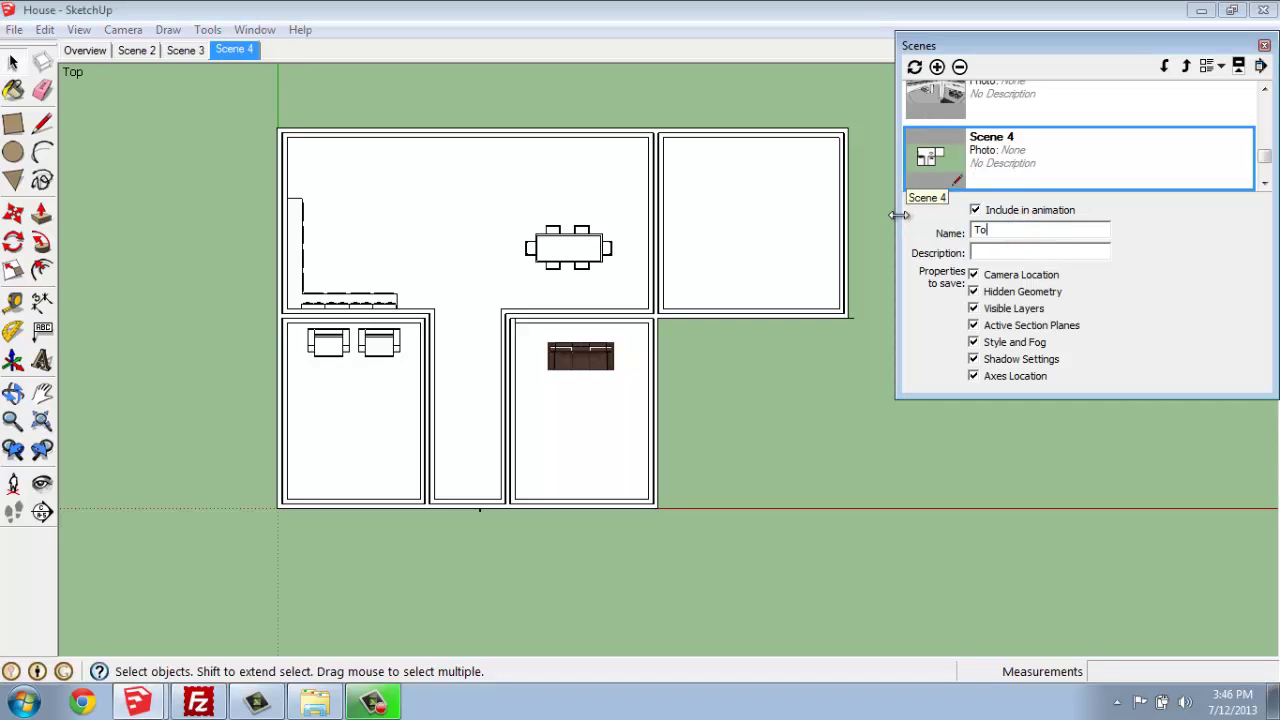
pyautogui.press('Return')
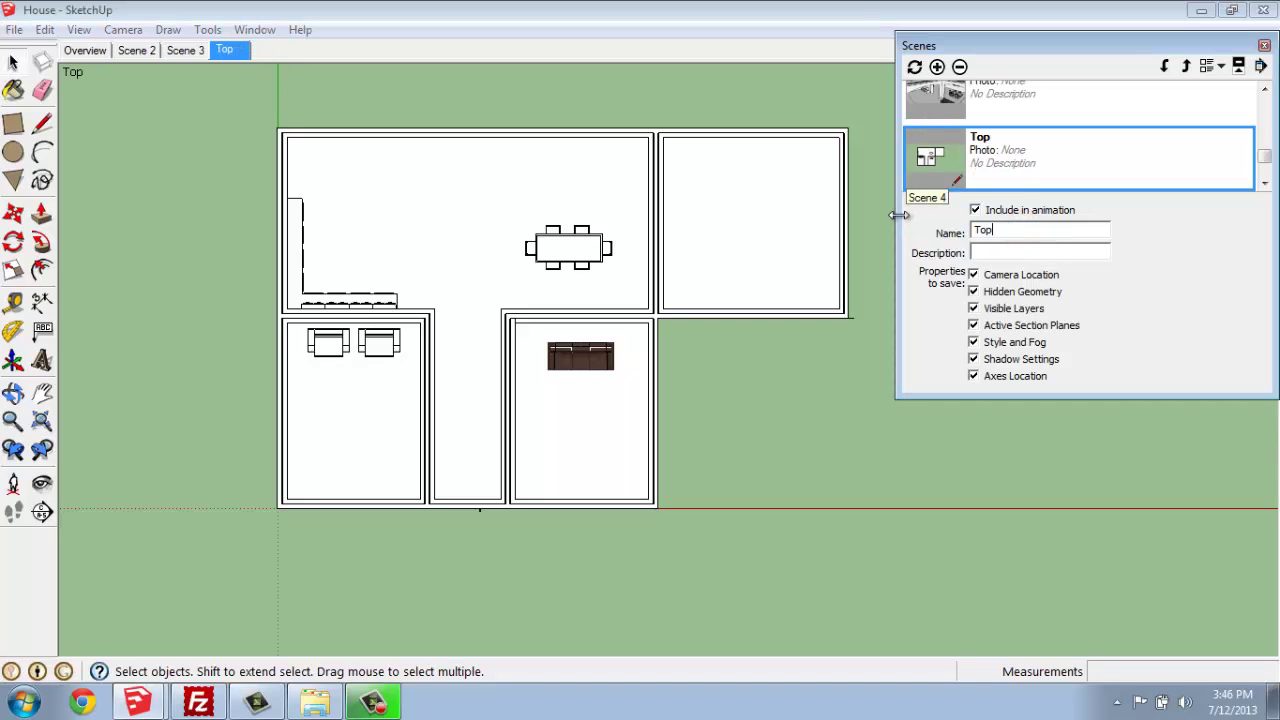
# Step: Add a fifth scene and turn the parallel view to an angled one from the house's front corner
pyautogui.rightClick(244, 53)
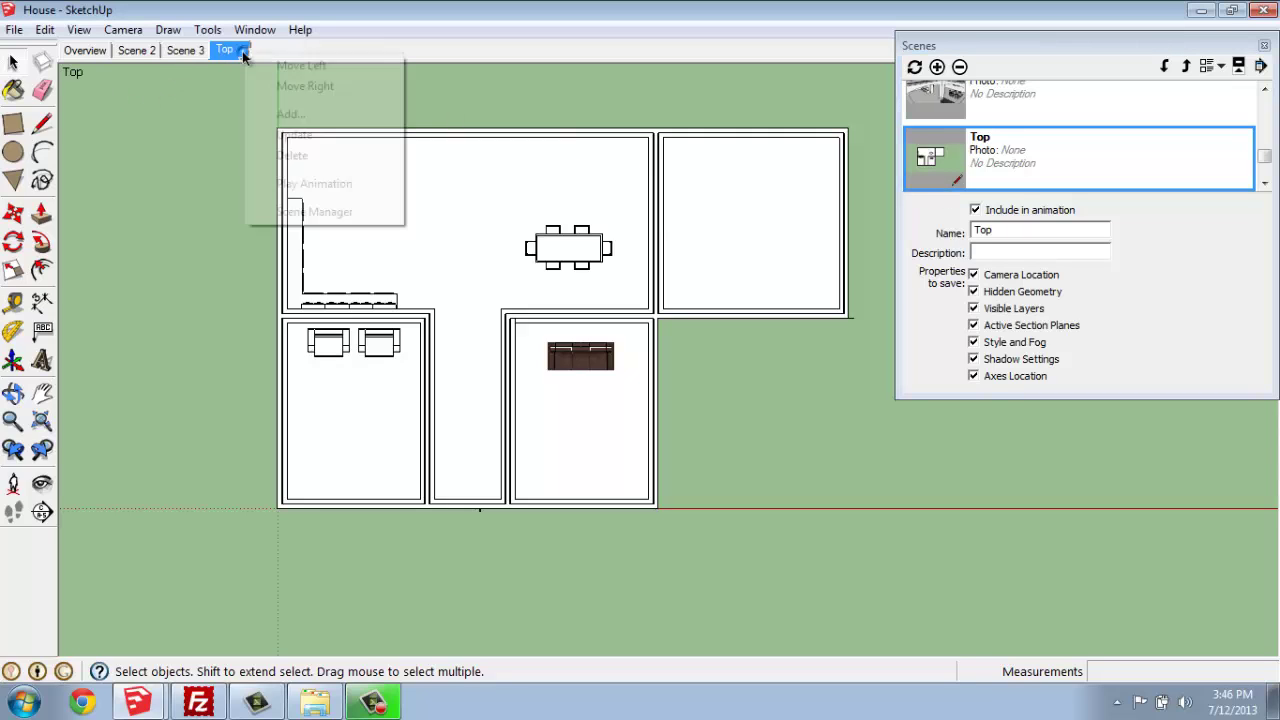
pyautogui.click(301, 118)
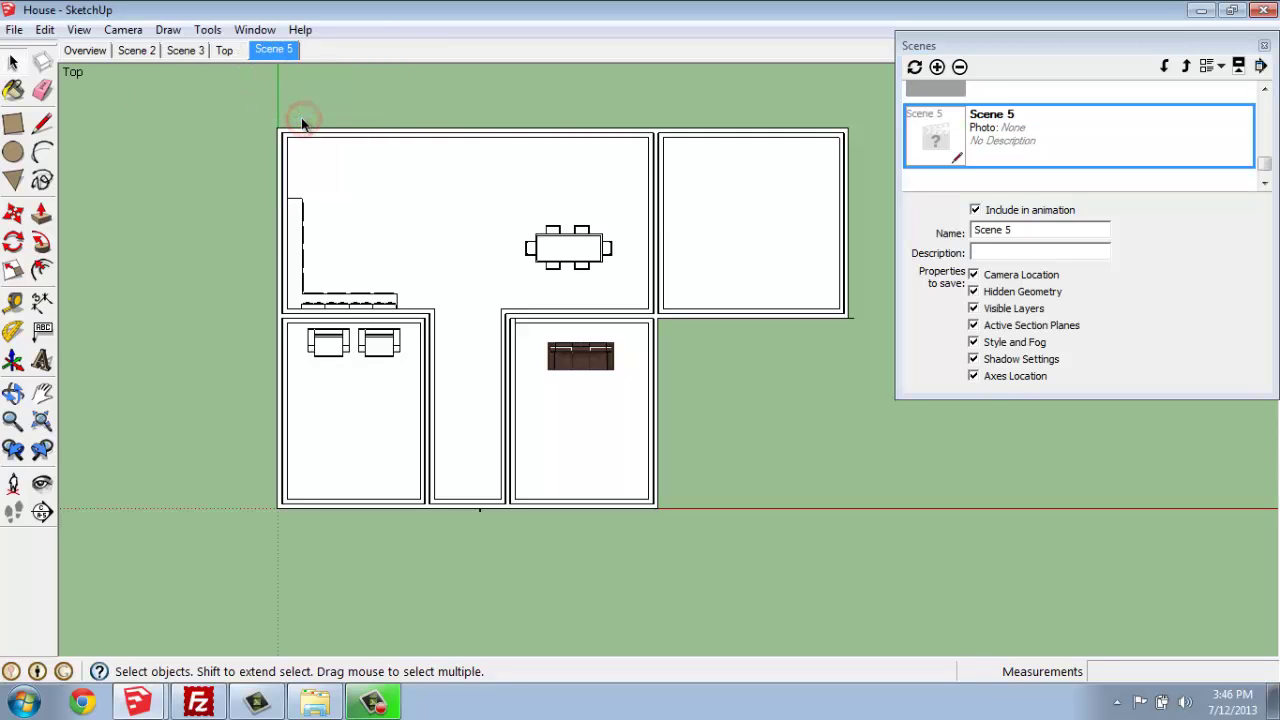
pyautogui.moveTo(687, 393); pyautogui.dragTo(594, 126, button='middle')
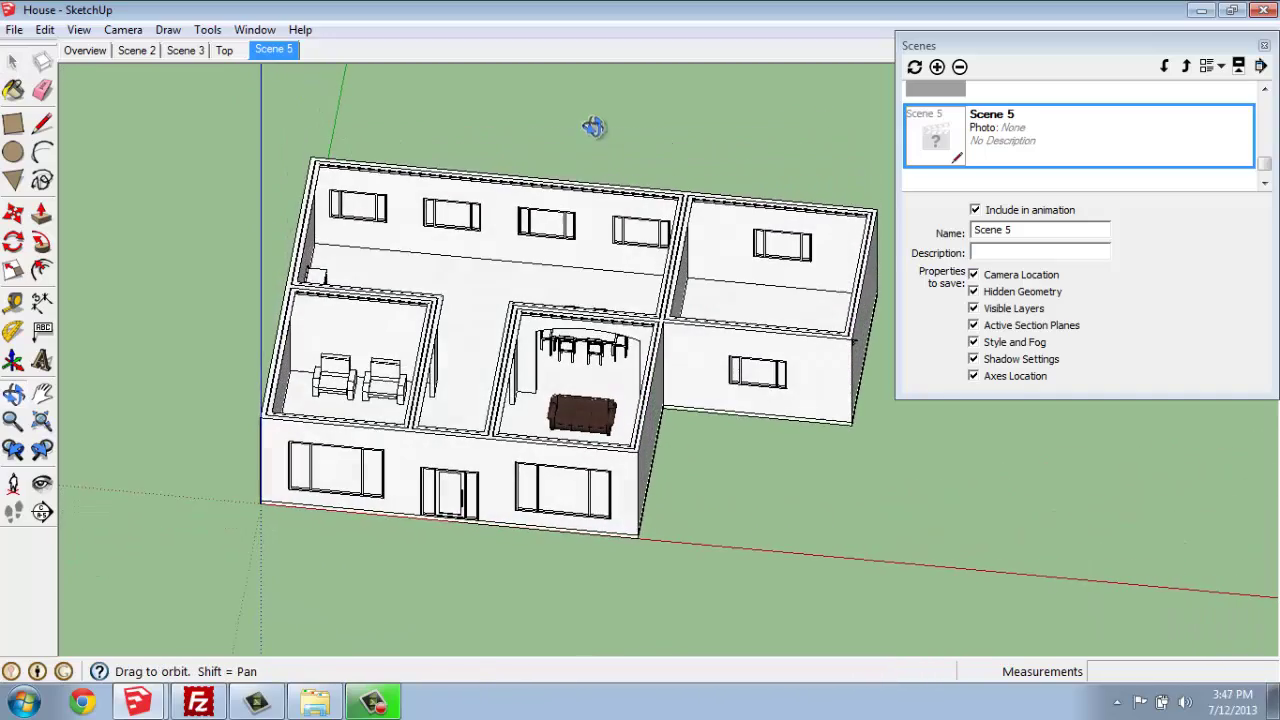
pyautogui.moveTo(754, 437); pyautogui.dragTo(557, 331, button='middle')
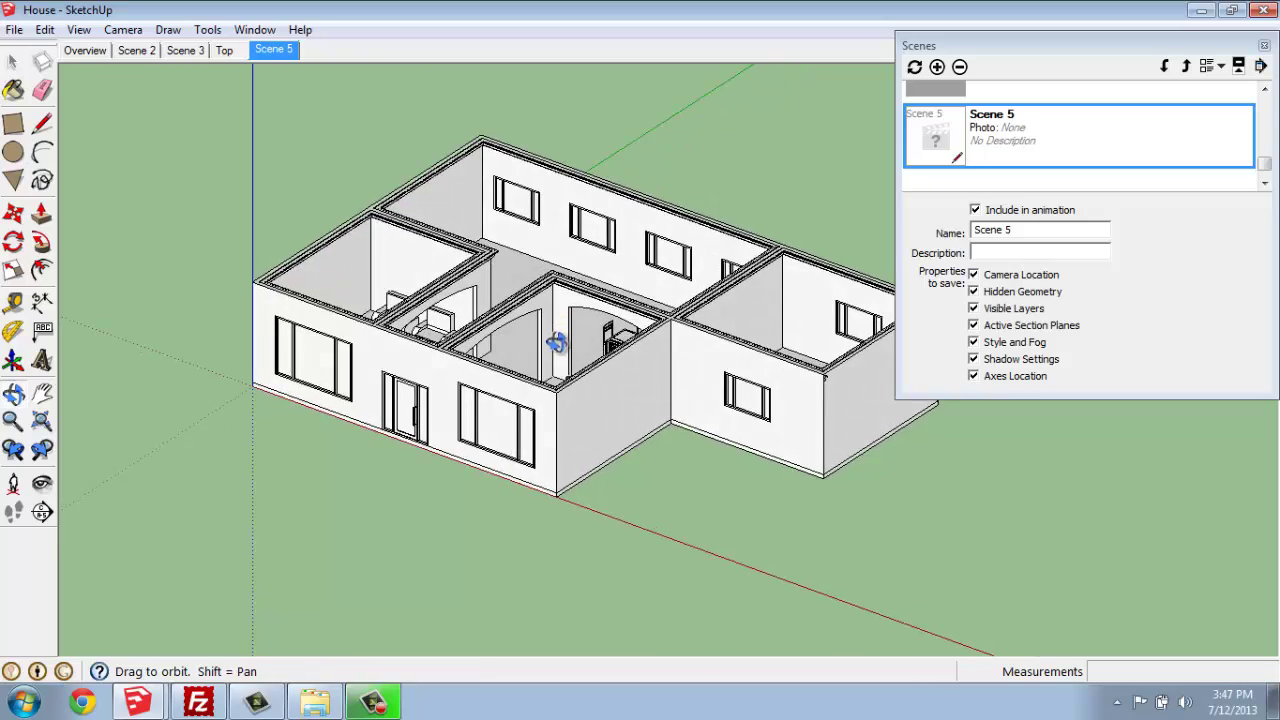
pyautogui.scroll(3, 700, 304)
pyautogui.moveTo(613, 369)
pyautogui.mouseDown(button='middle')
pyautogui.moveTo(622, 348)
pyautogui.moveTo(620, 360)
pyautogui.mouseUp(button='middle')
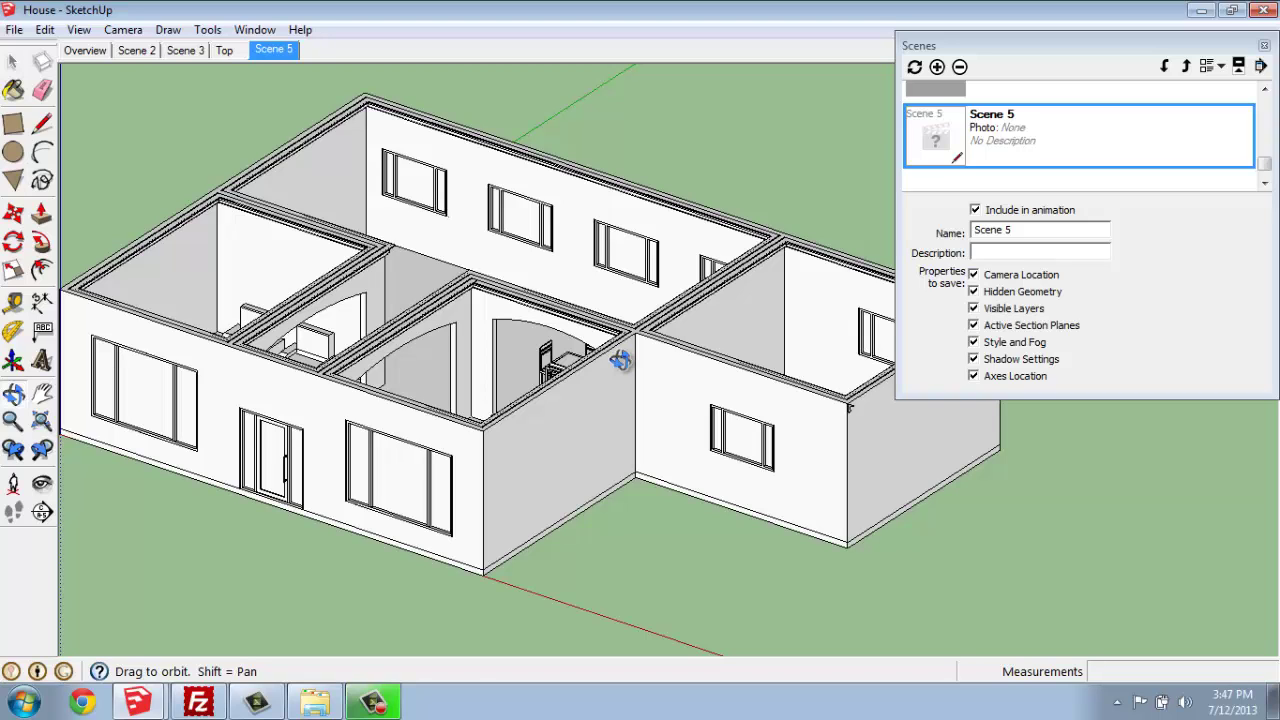
pyautogui.moveTo(620, 361); pyautogui.dragTo(671, 374, button='middle')
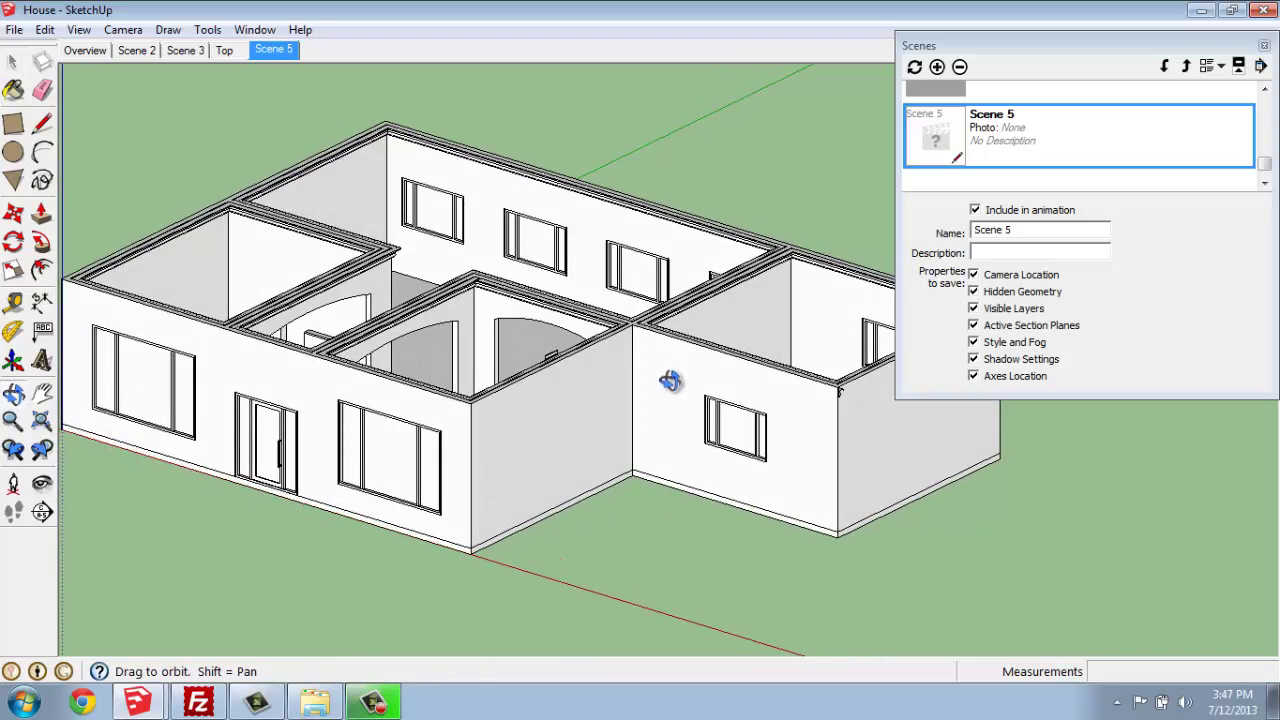
# Step: Switch the camera to Perspective and frame the house closer from above its front corner
pyautogui.click(123, 29)
pyautogui.click(62, 143)
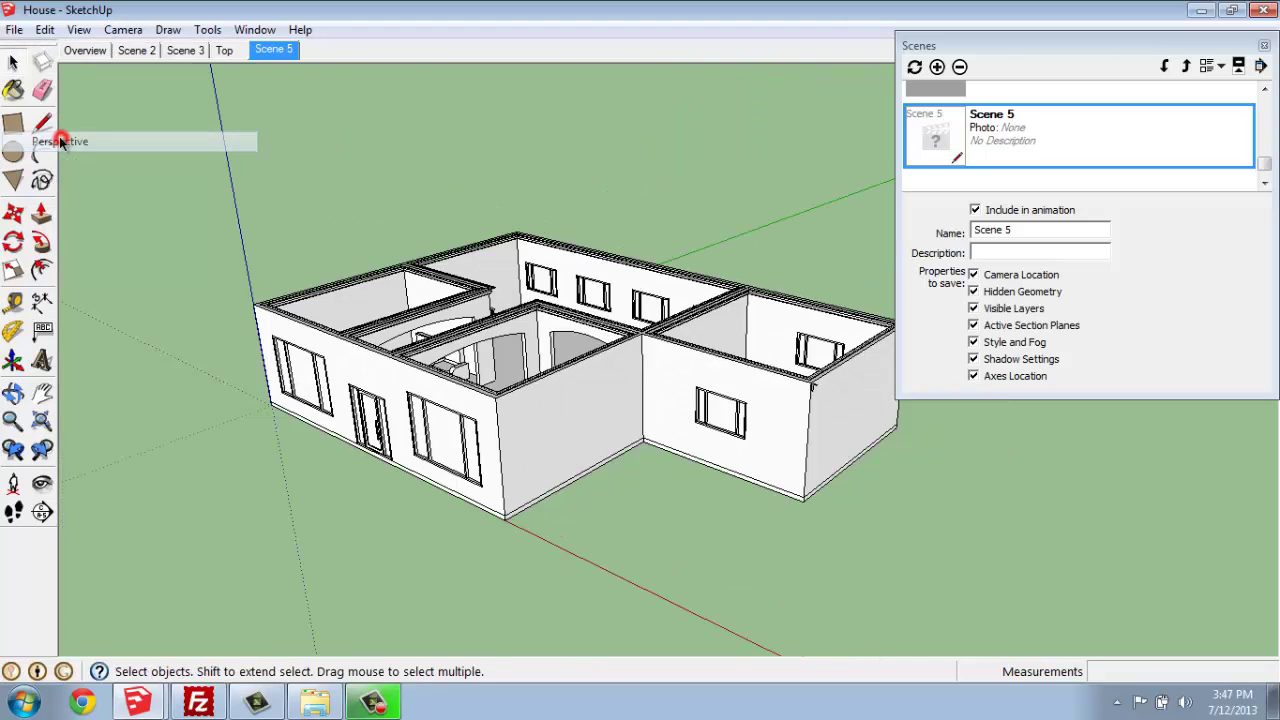
pyautogui.moveTo(603, 262); pyautogui.dragTo(553, 308, button='middle')
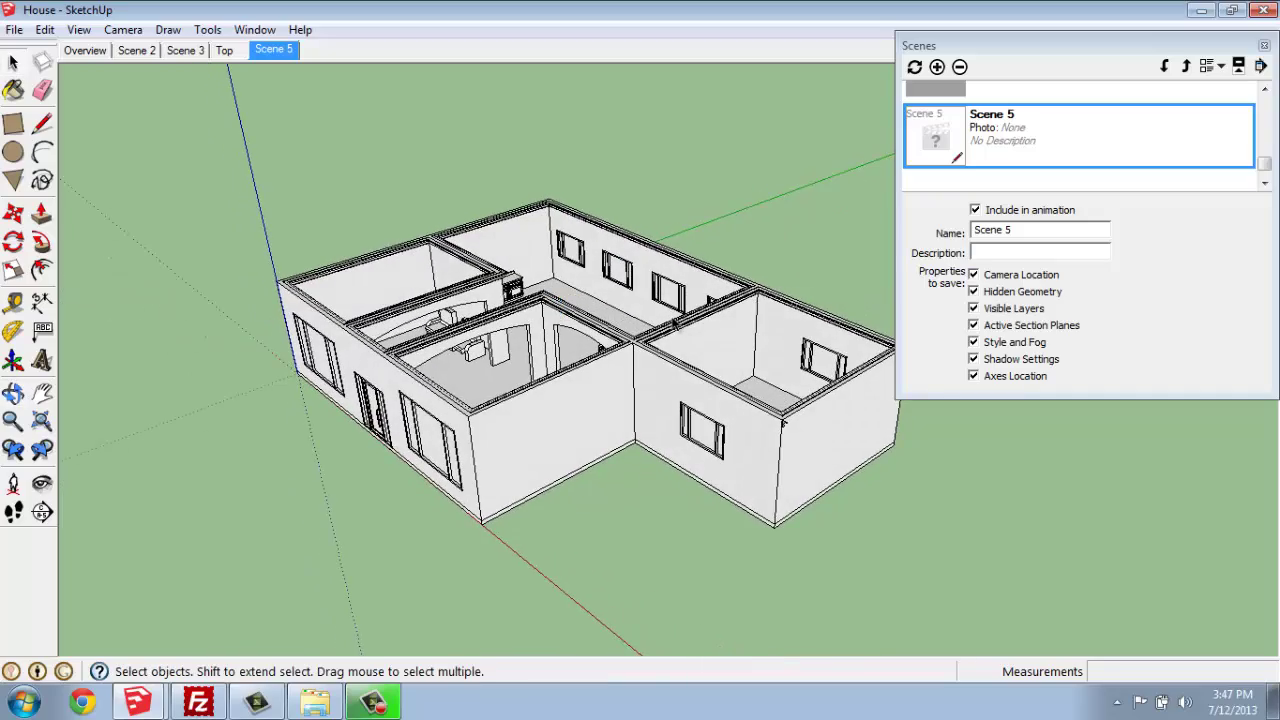
pyautogui.scroll(3, 650, 318)
pyautogui.moveTo(630, 340); pyautogui.dragTo(514, 337, button='middle')
# Step: Try Two-Point Perspective on the house, panning the view and orbiting around the model
pyautogui.click(123, 29)
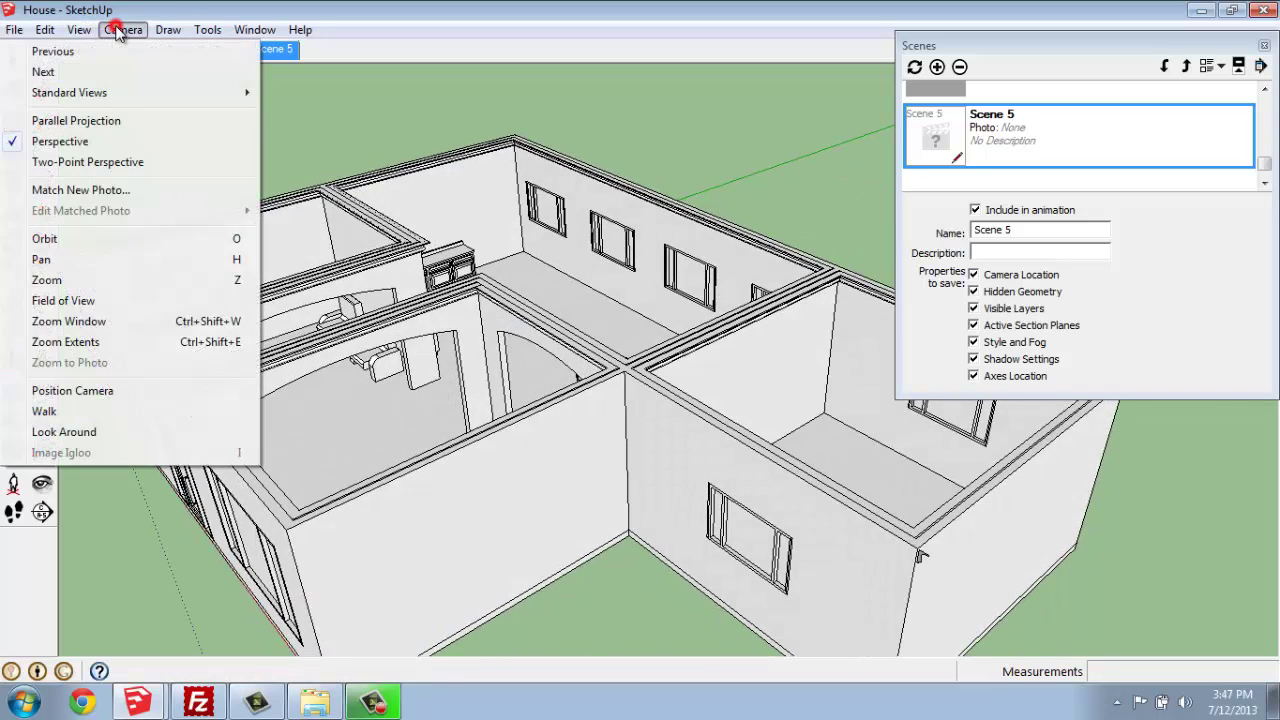
pyautogui.click(132, 92)
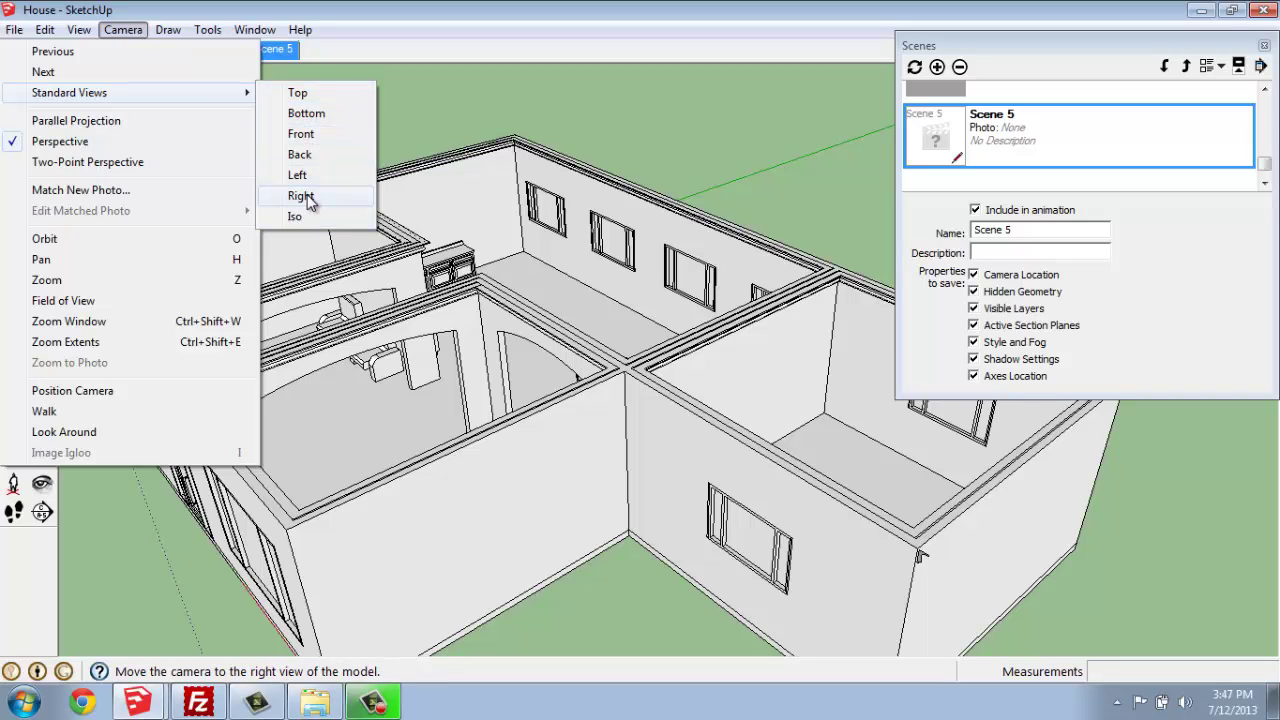
pyautogui.click(52, 156)
pyautogui.moveTo(266, 249); pyautogui.dragTo(292, 322)
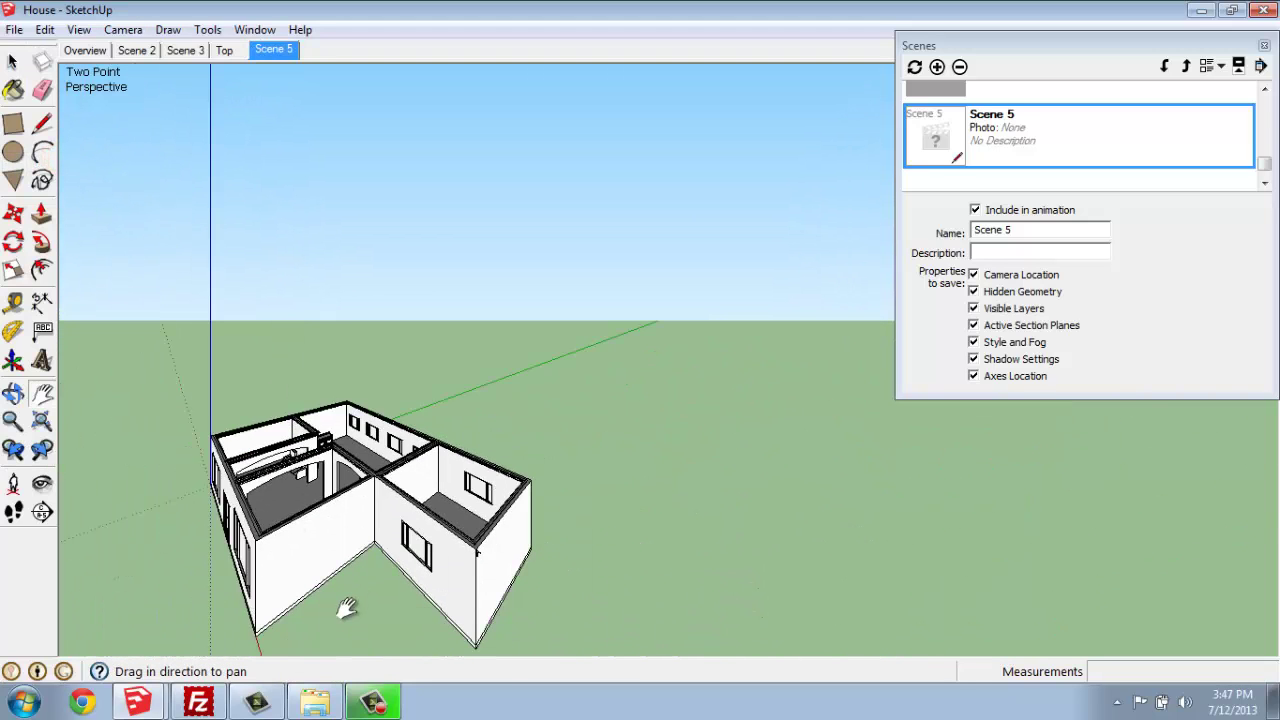
pyautogui.scroll(3, 348, 608)
pyautogui.moveTo(340, 570); pyautogui.dragTo(232, 452, button='middle')
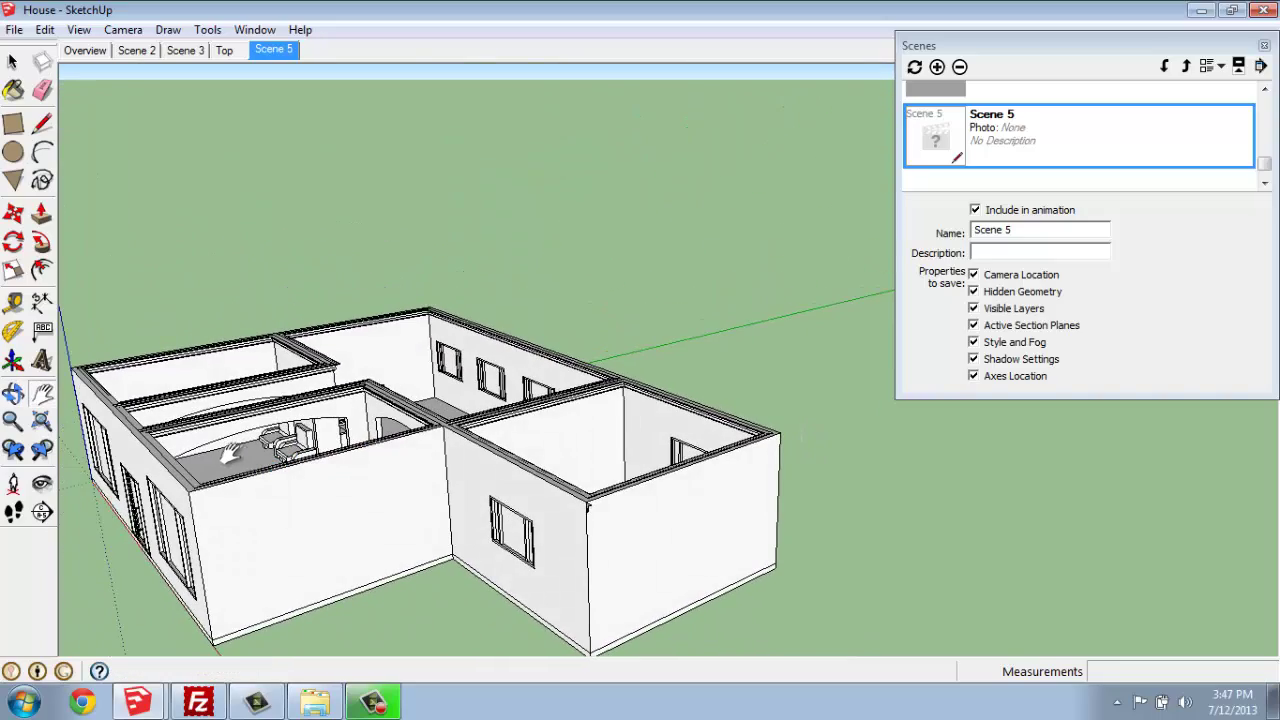
# Step: Toggle the camera's Perspective setting and frame the front corner of the house more closely
pyautogui.click(123, 29)
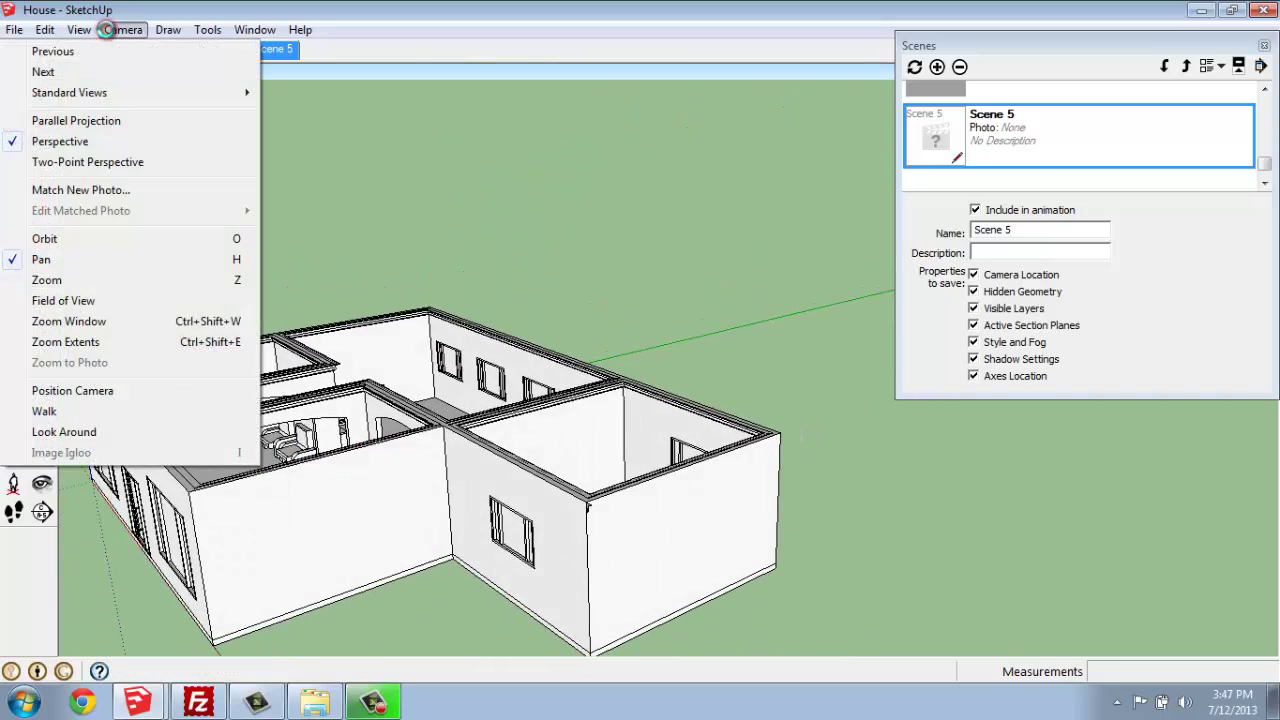
pyautogui.click(64, 143)
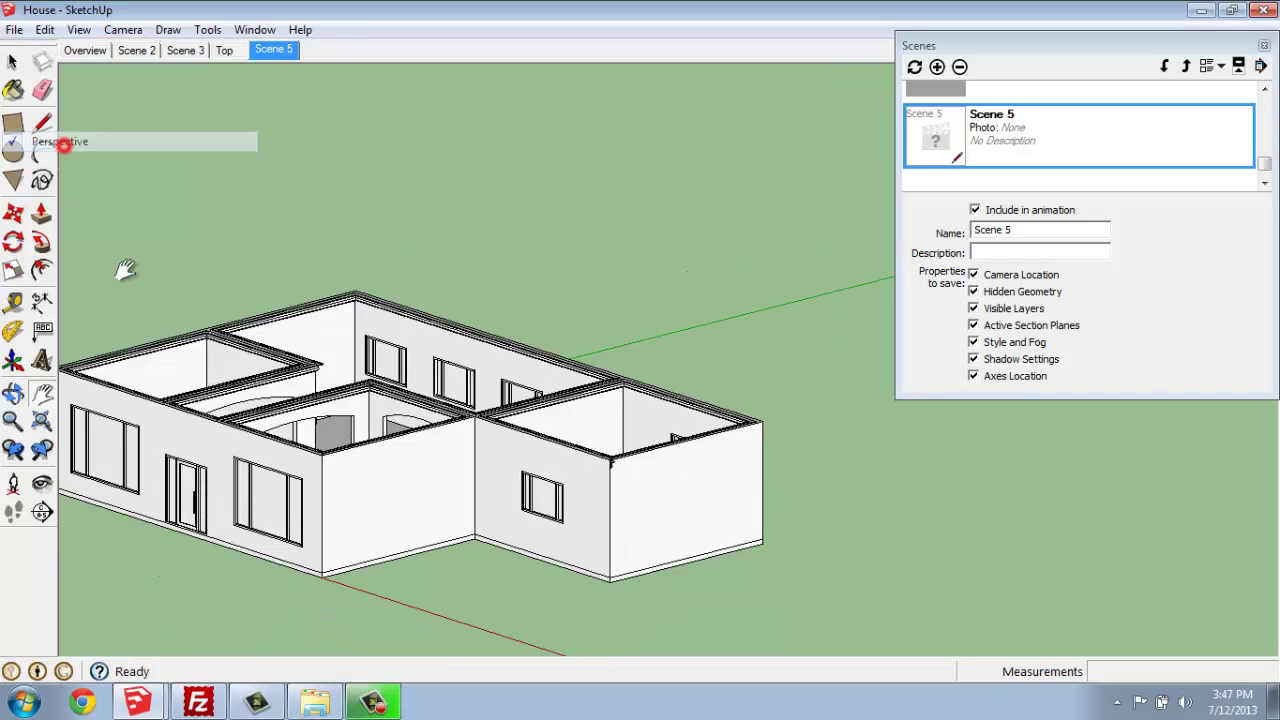
pyautogui.moveTo(372, 376); pyautogui.dragTo(207, 323, button='middle')
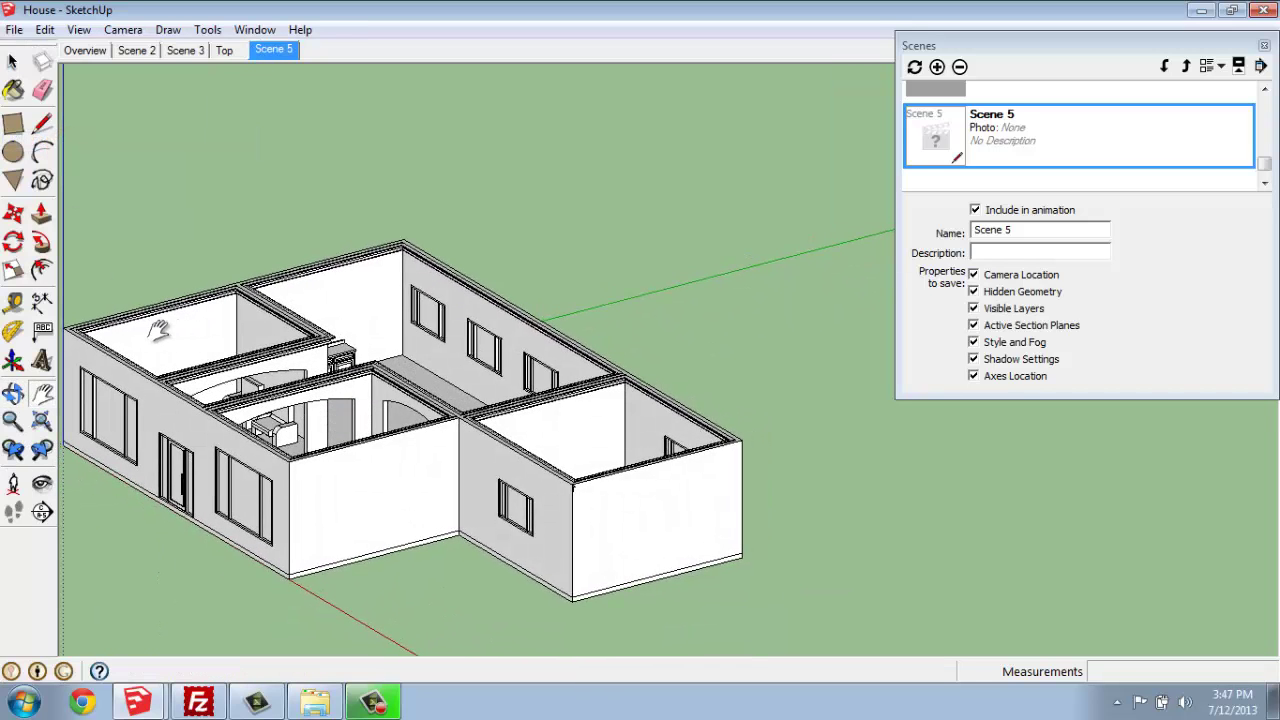
pyautogui.scroll(3, 112, 383)
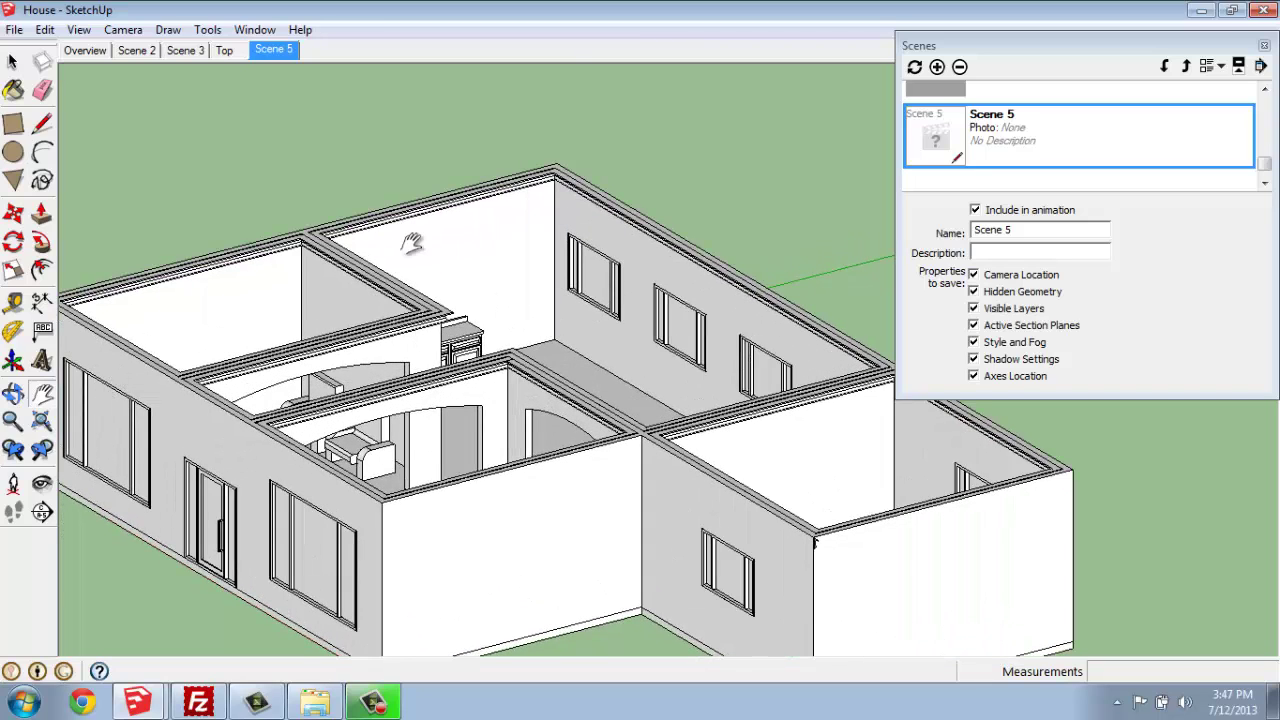